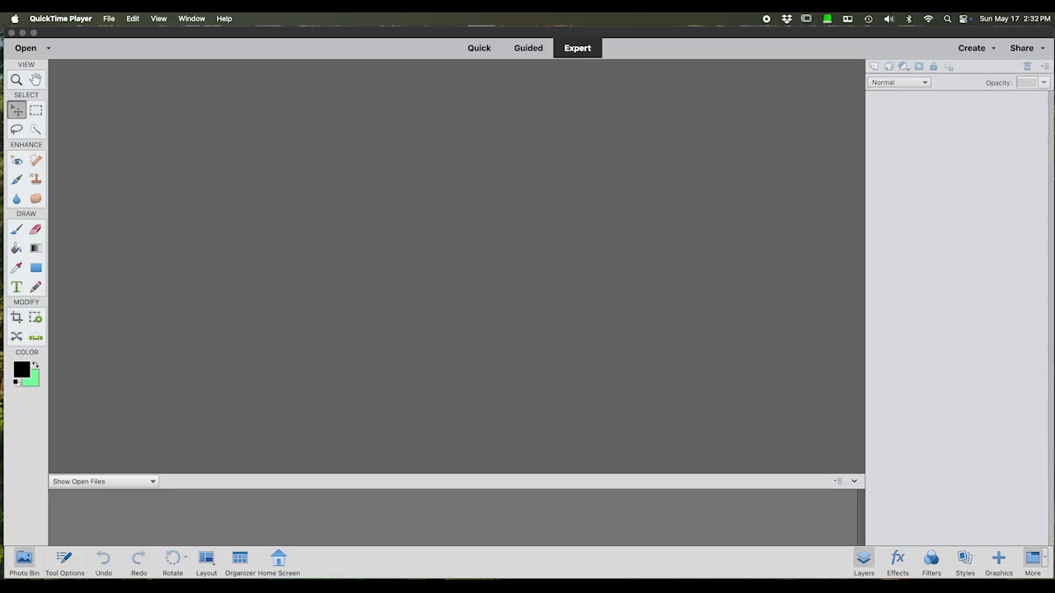
Start a new blank file and name it SCOOBY DOO 1.
click(328, 38)
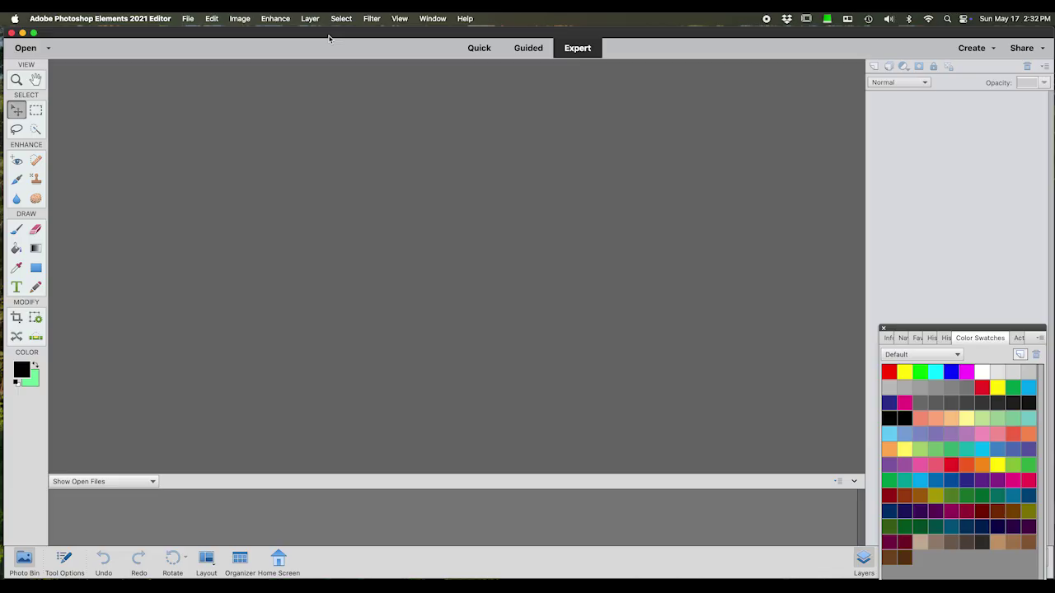
click(189, 20)
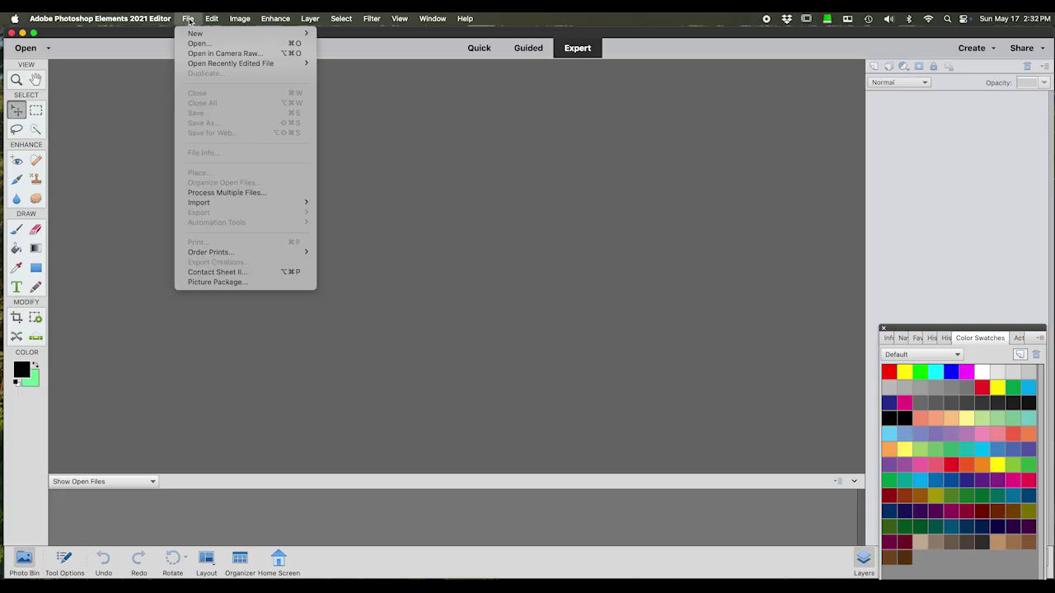
mouse_move(198, 33)
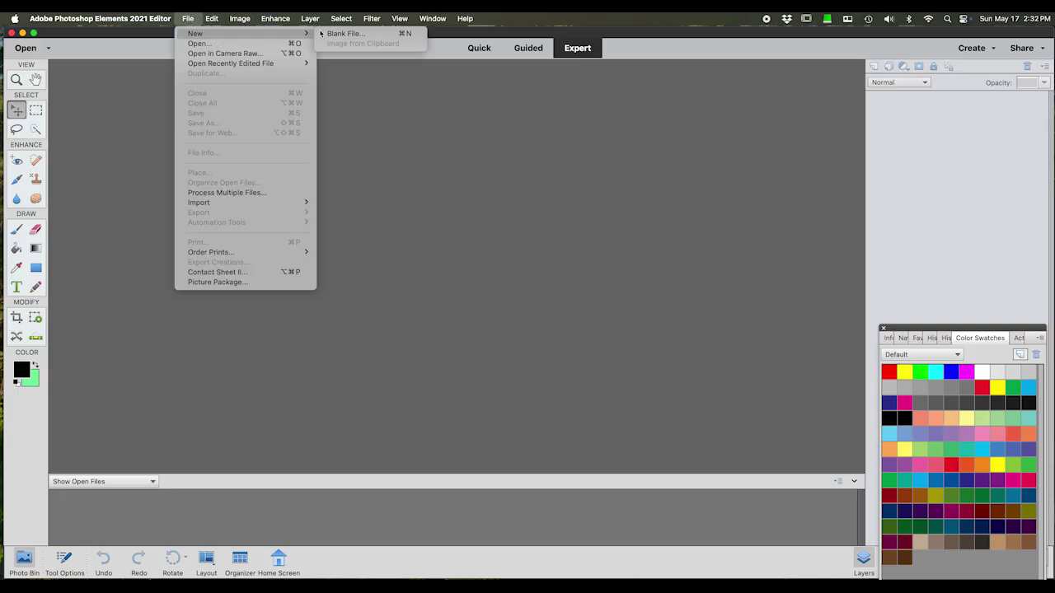
click(354, 38)
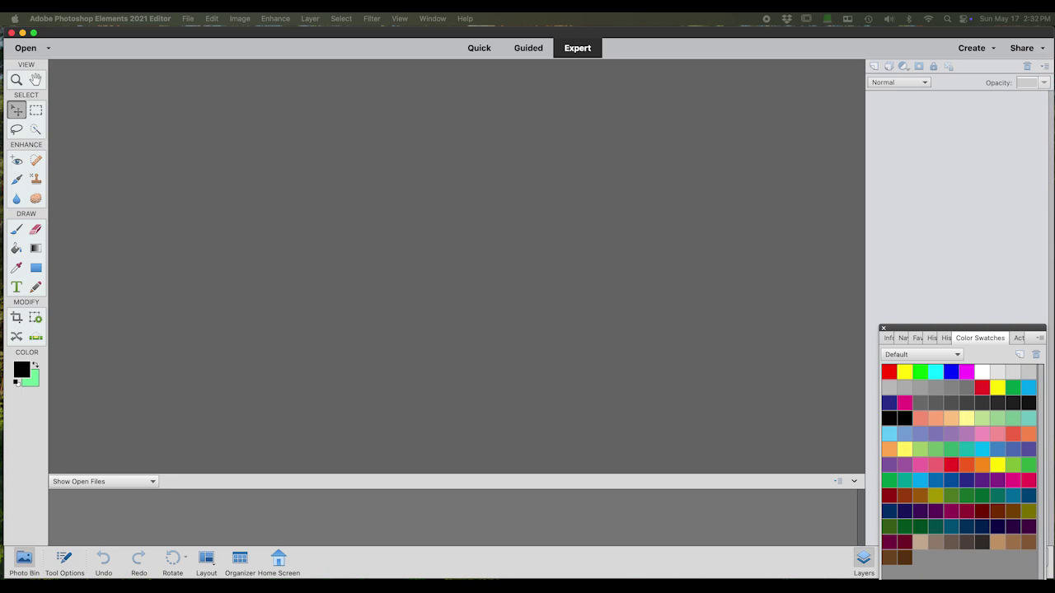
drag(149, 268, 445, 207)
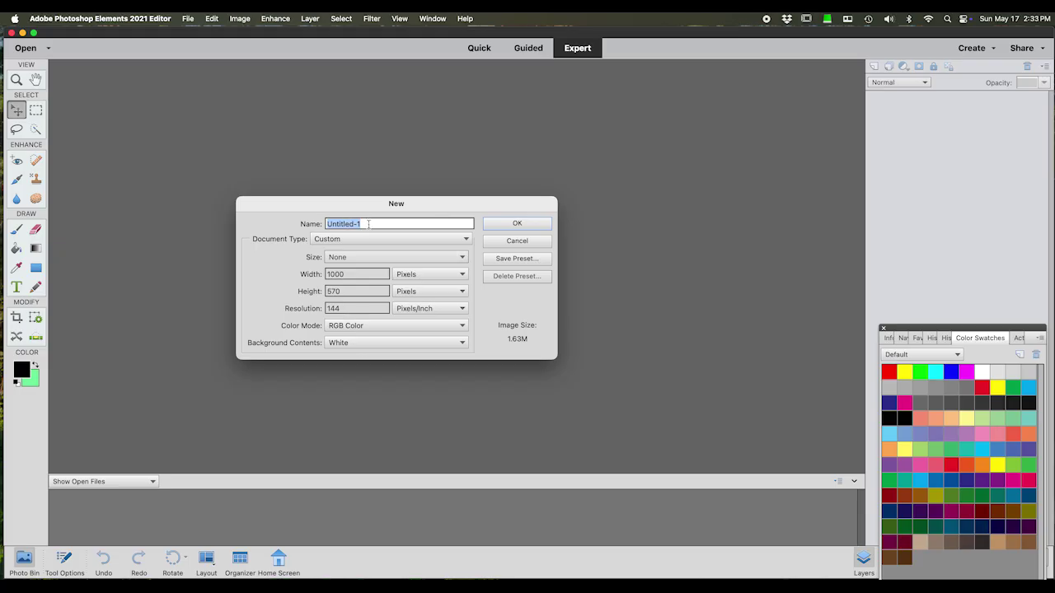
text(S)
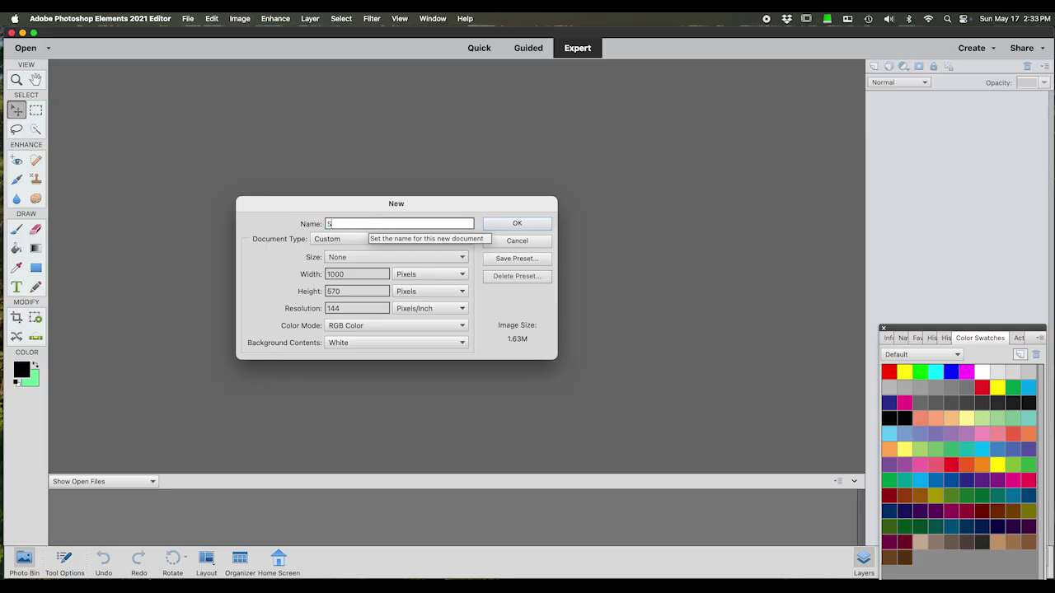
text(COOBY)
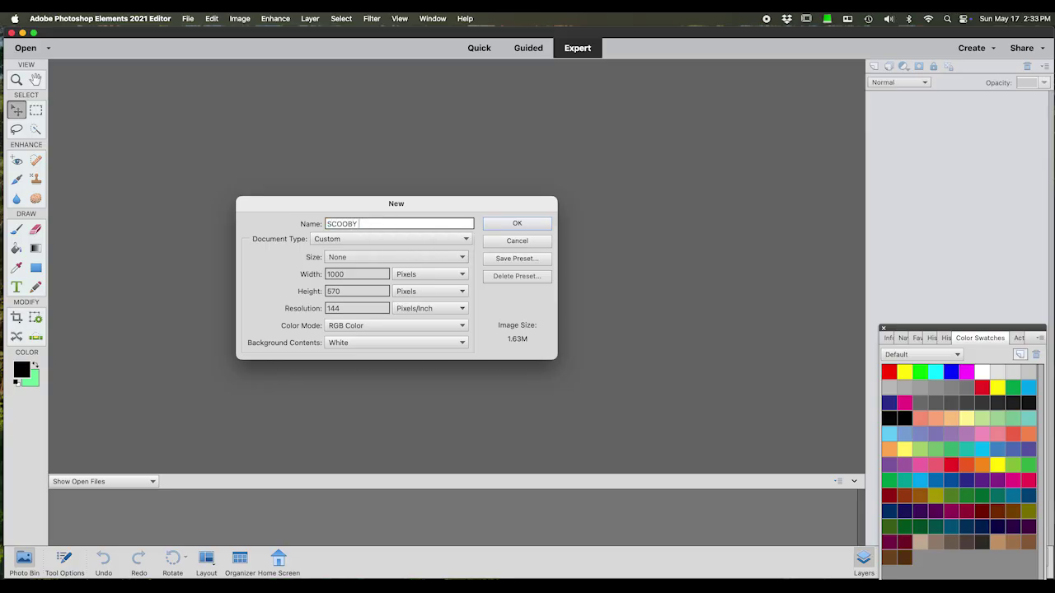
text( DOO 1)
Set the new document's units to inches, with a width of 17 and a height of 11.
click(462, 276)
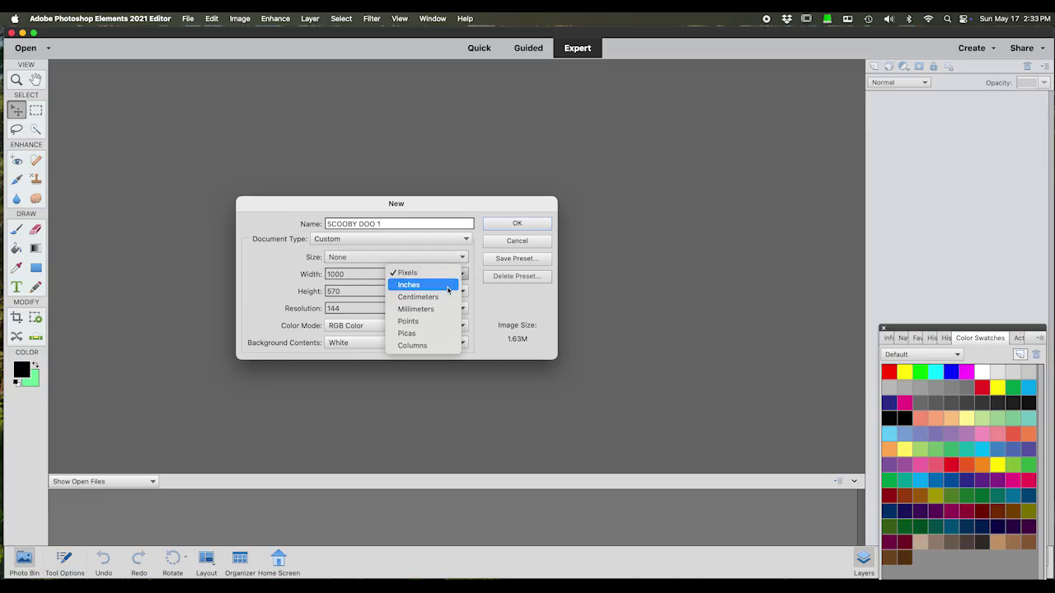
click(451, 286)
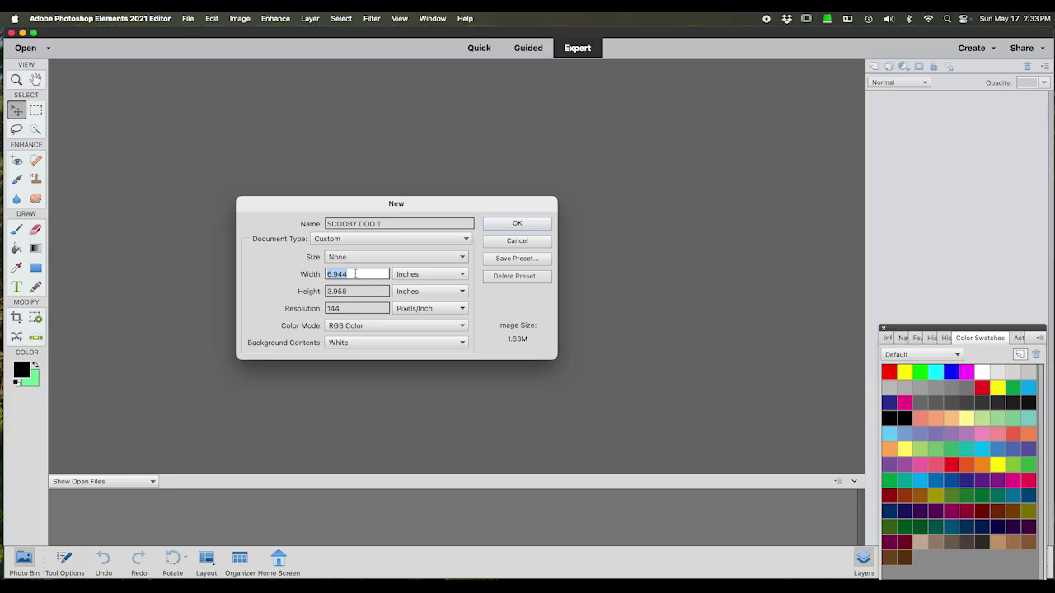
text(1)
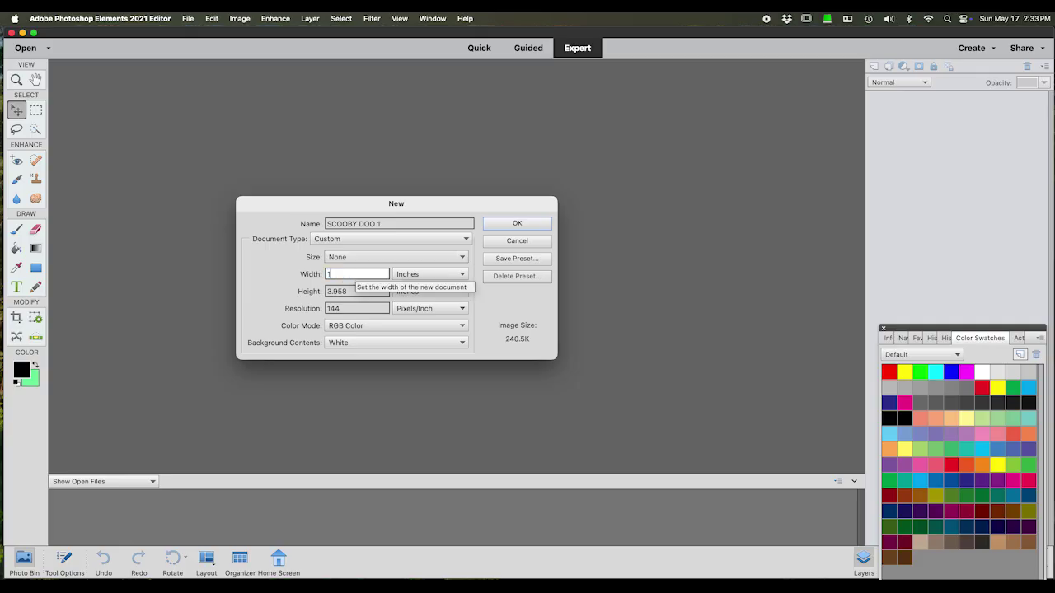
text(7)
click(354, 294)
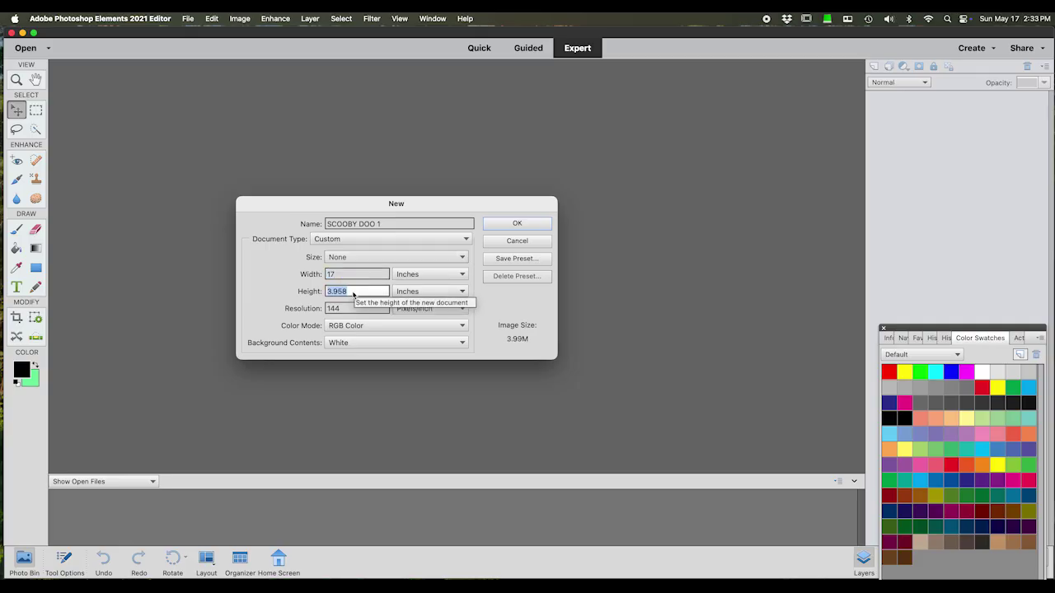
click(355, 295)
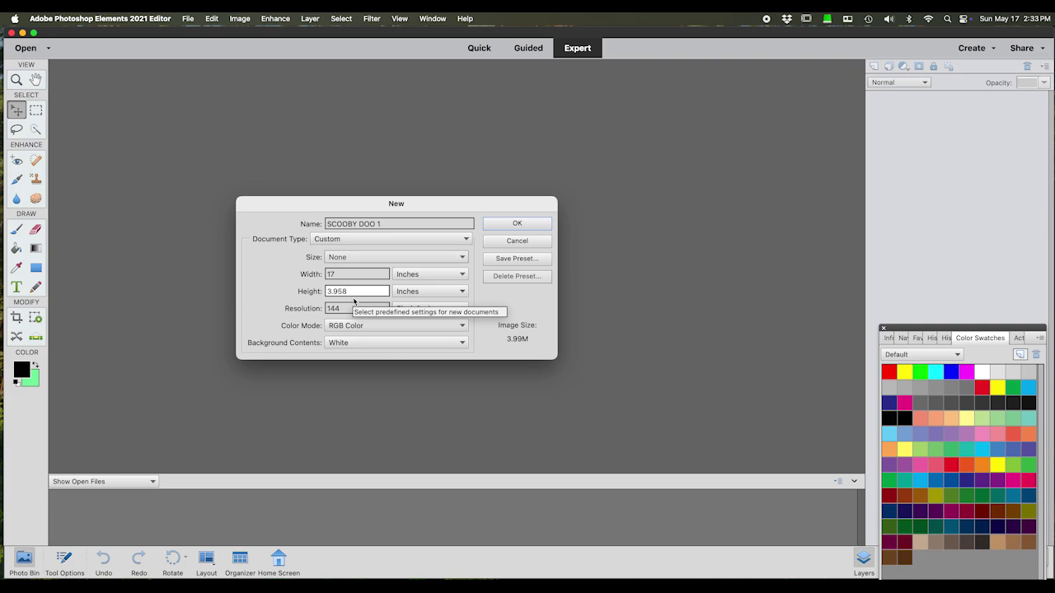
key(BackSpace)
key(BackSpace)
key(BackSpace)
key(BackSpace)
key(BackSpace)
text(11)
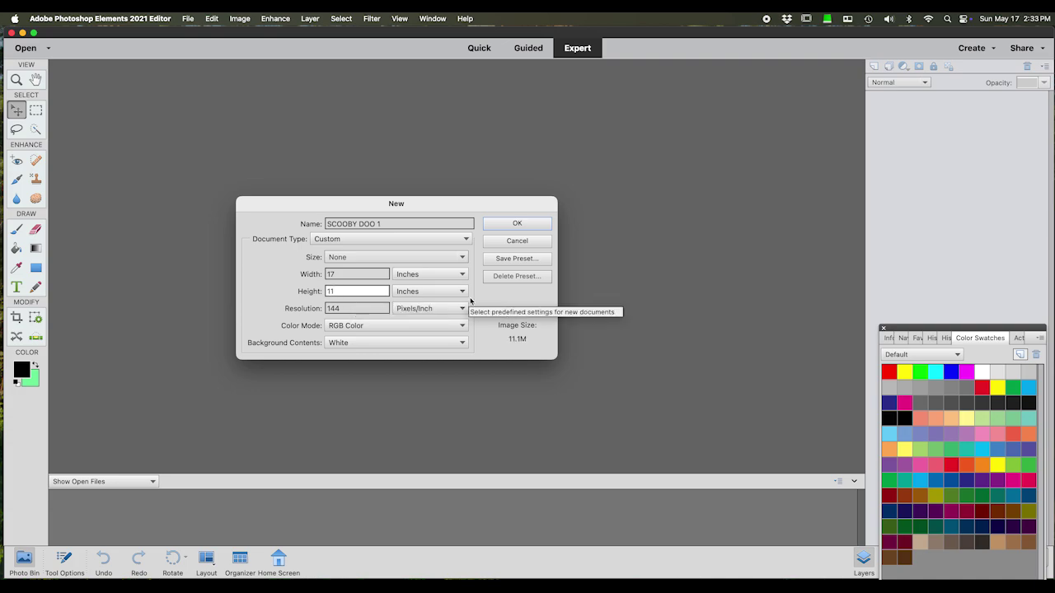
Set the resolution to 300 pixels/inch and create the document.
click(463, 308)
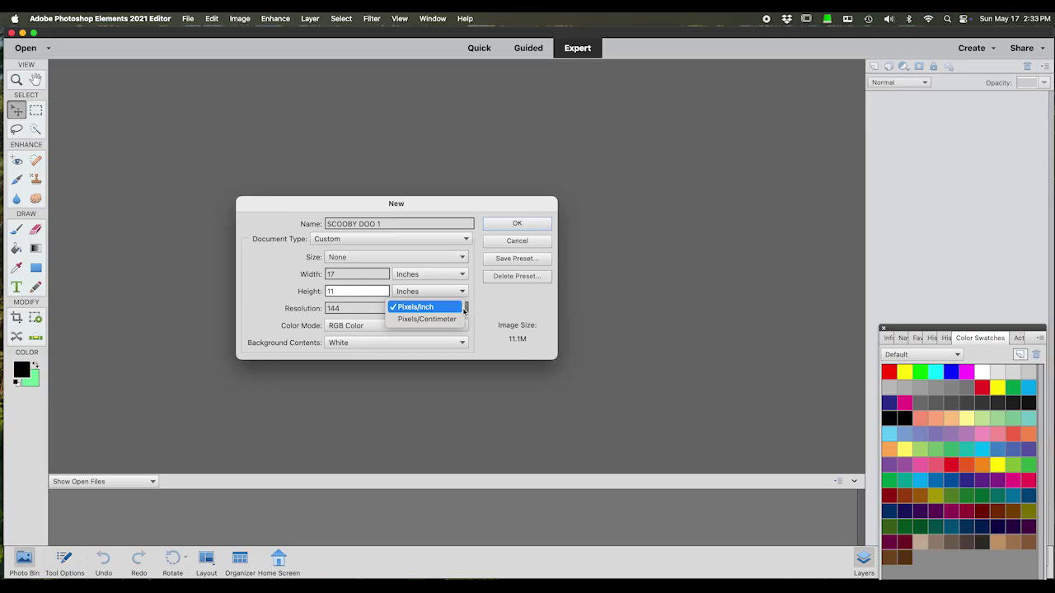
click(463, 310)
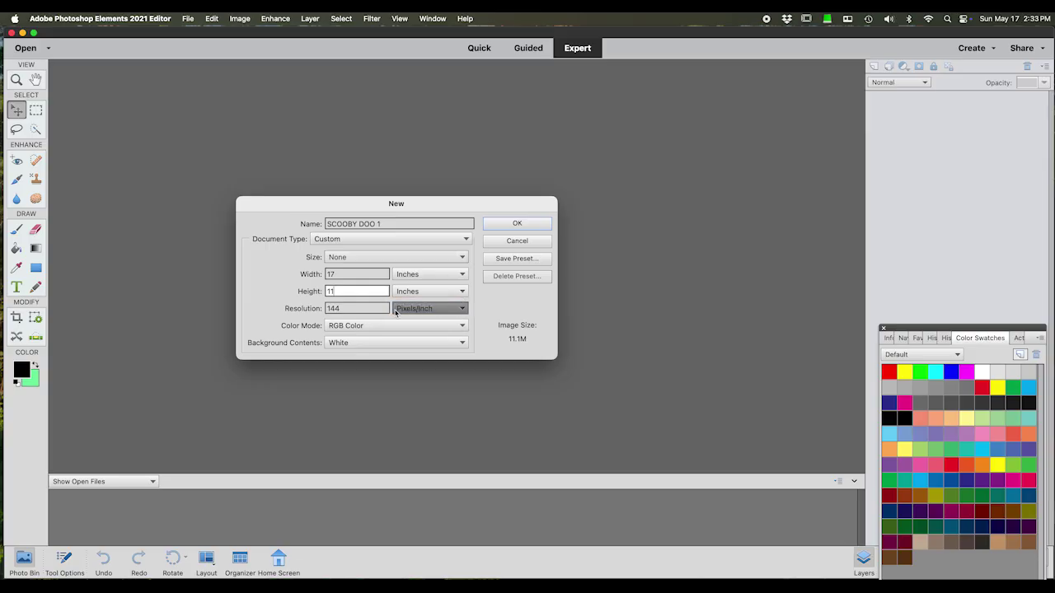
click(346, 308)
double_click(346, 308)
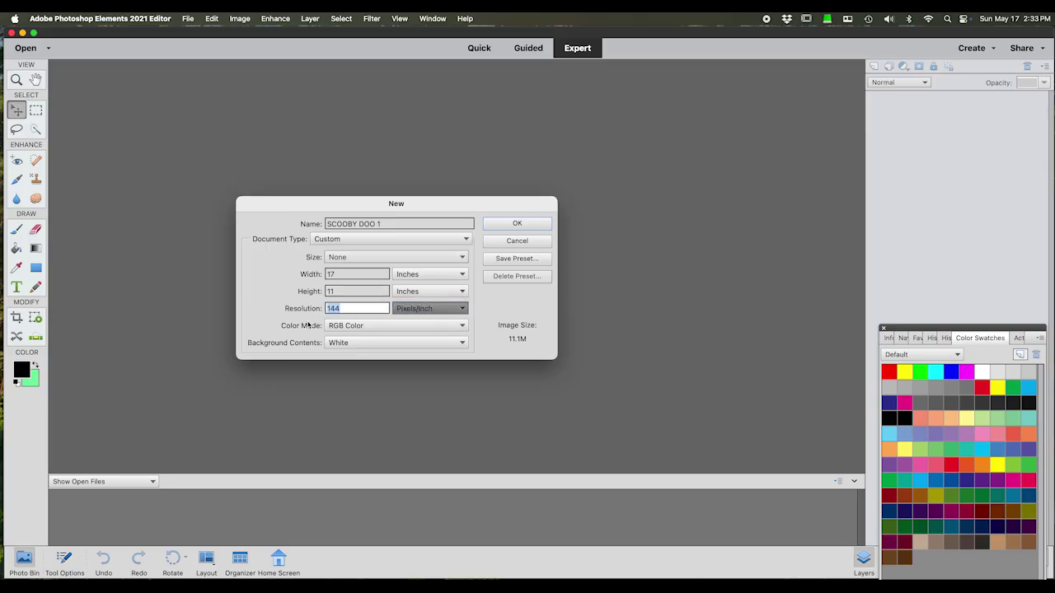
text(2)
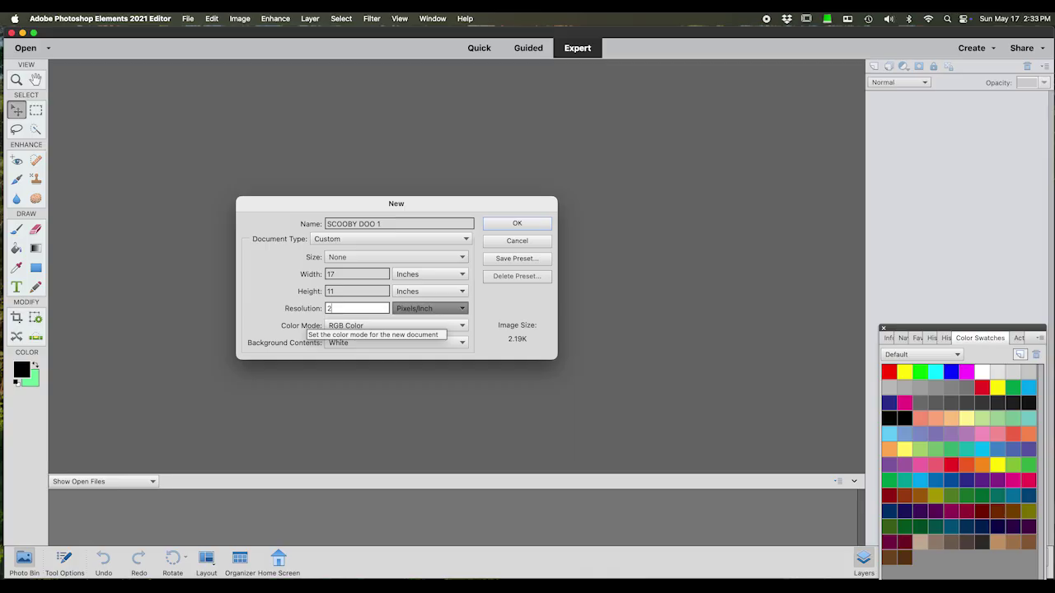
key(BackSpace)
text(300)
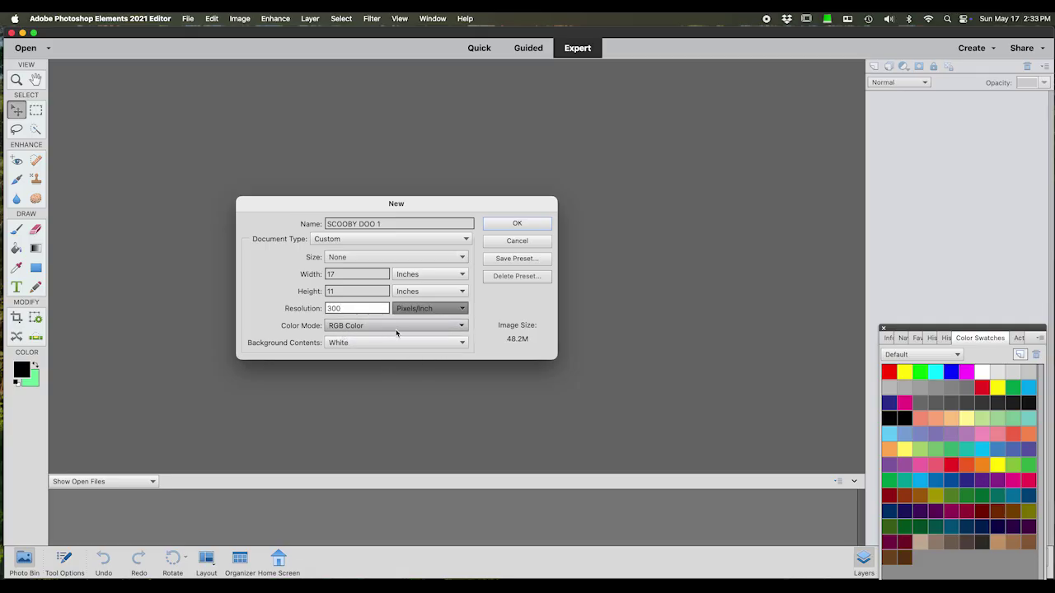
click(521, 226)
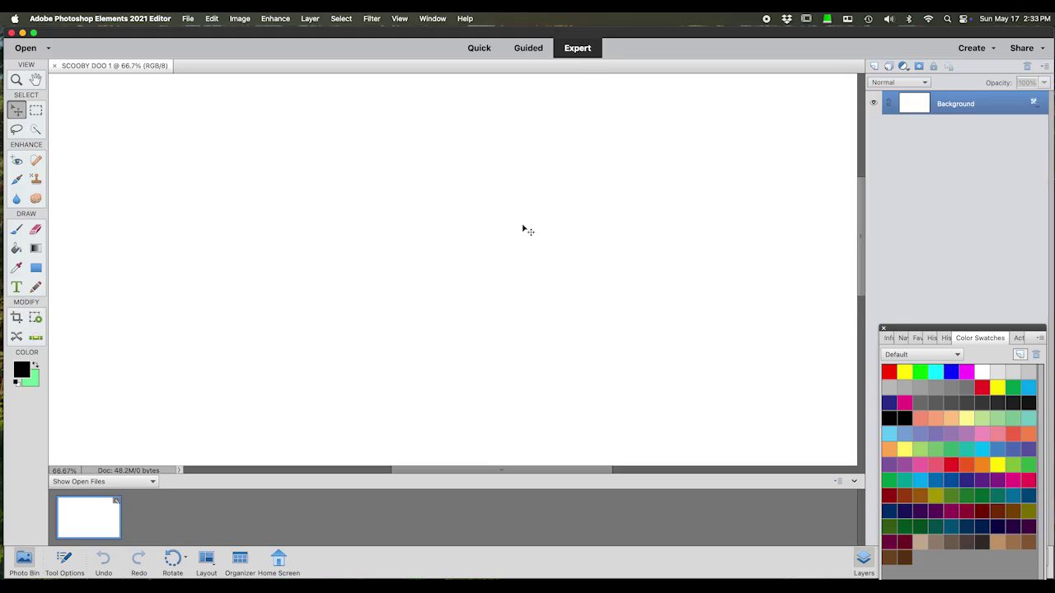
Pick the light blue swatch as the foreground color and activate the Brush tool.
key(super+minus)
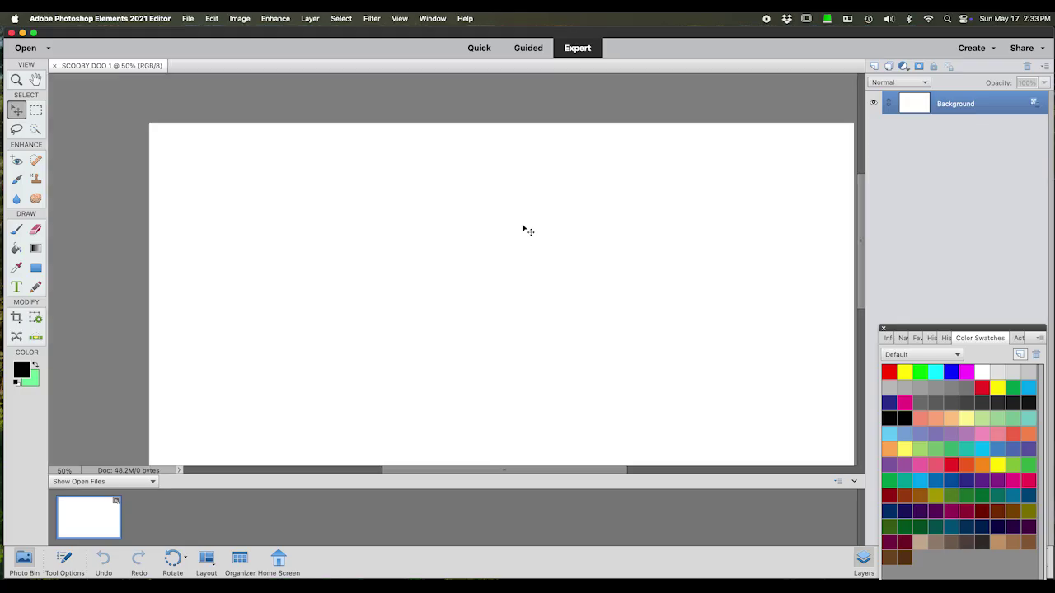
drag(861, 265, 863, 291)
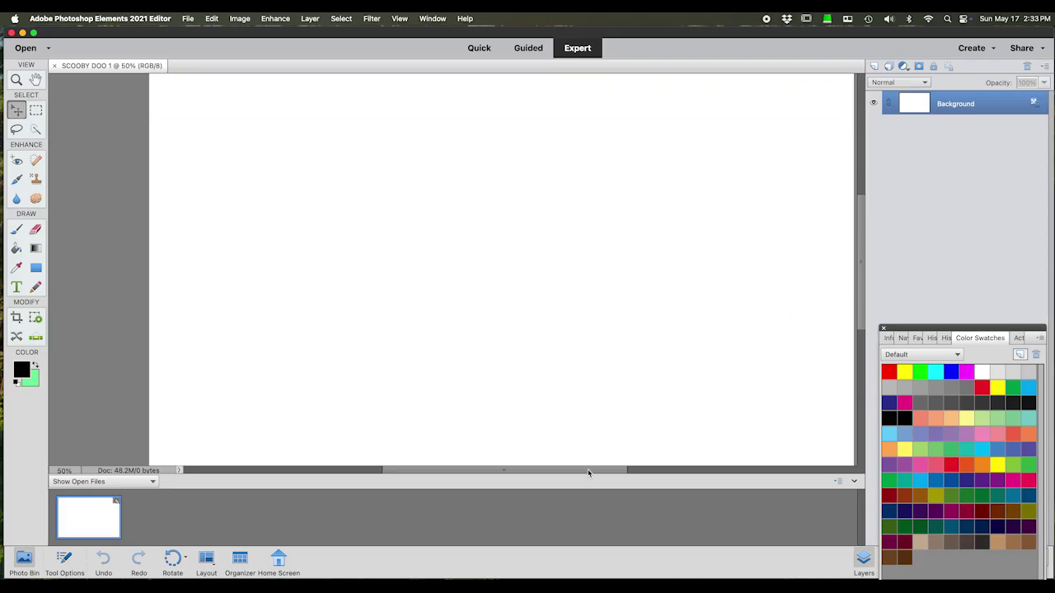
drag(587, 469, 608, 473)
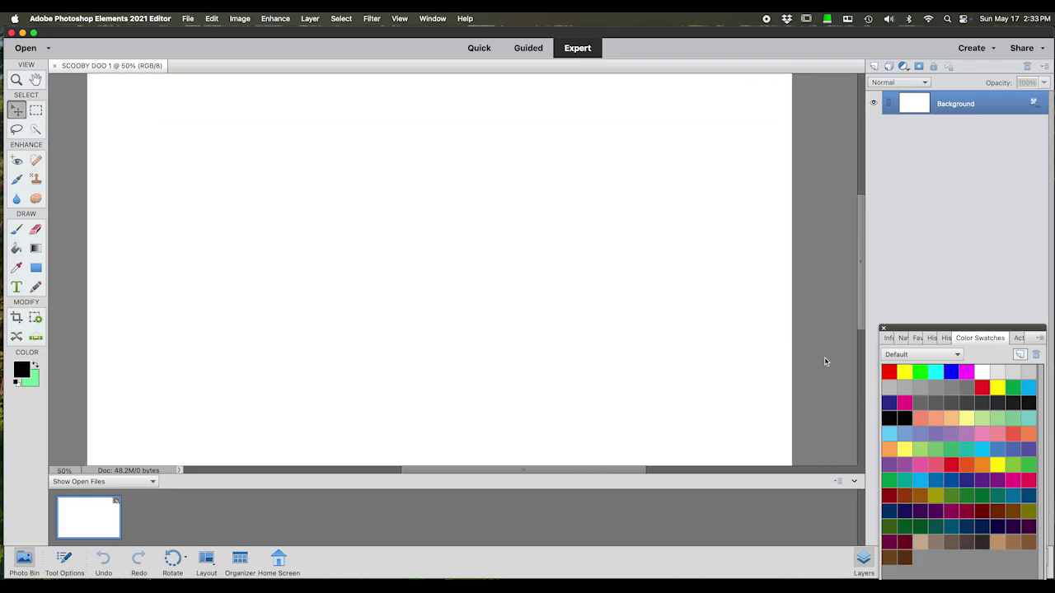
key(super+minus)
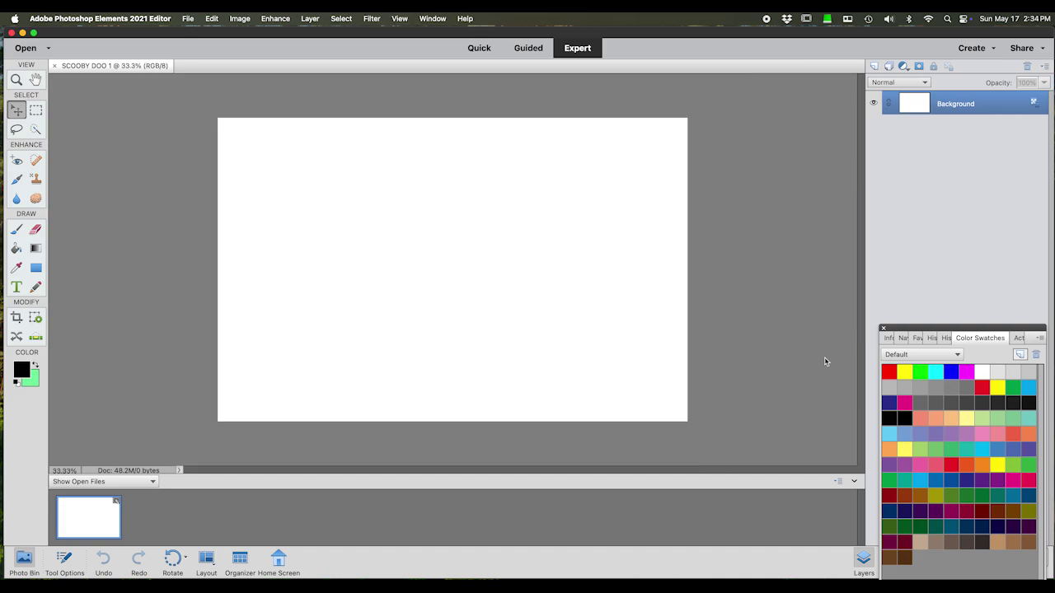
click(24, 375)
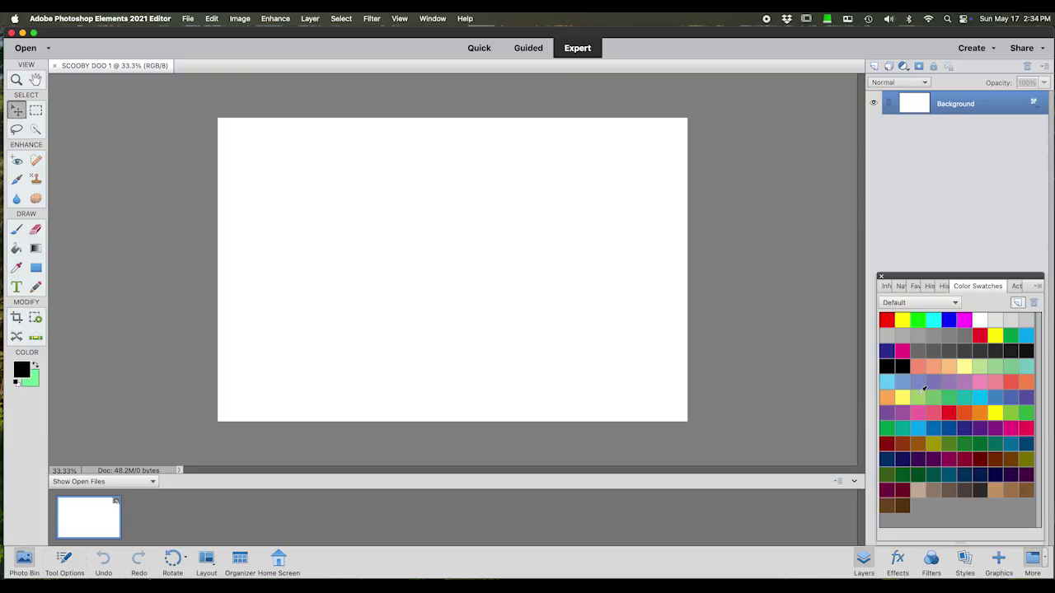
click(890, 380)
click(20, 233)
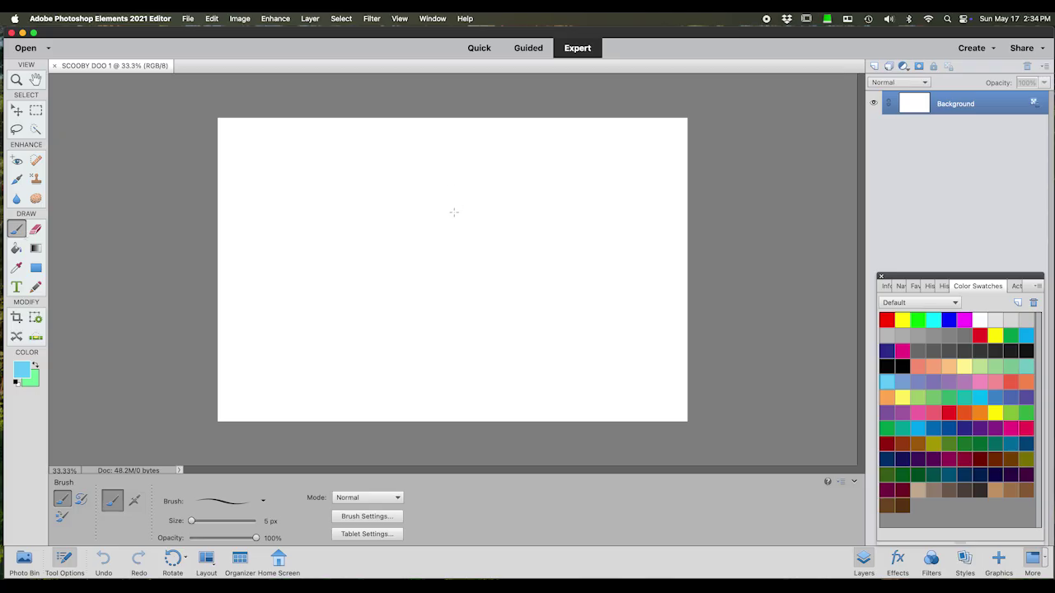
Add three new layers above the Background and rename Layer 1 as ROUGH.
click(875, 66)
click(874, 66)
click(875, 66)
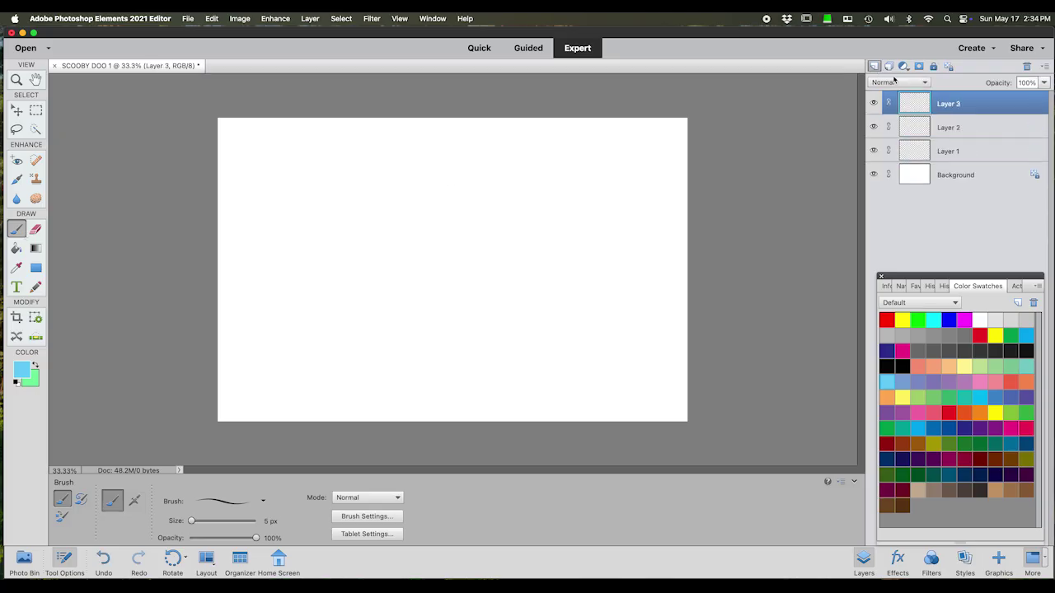
click(971, 152)
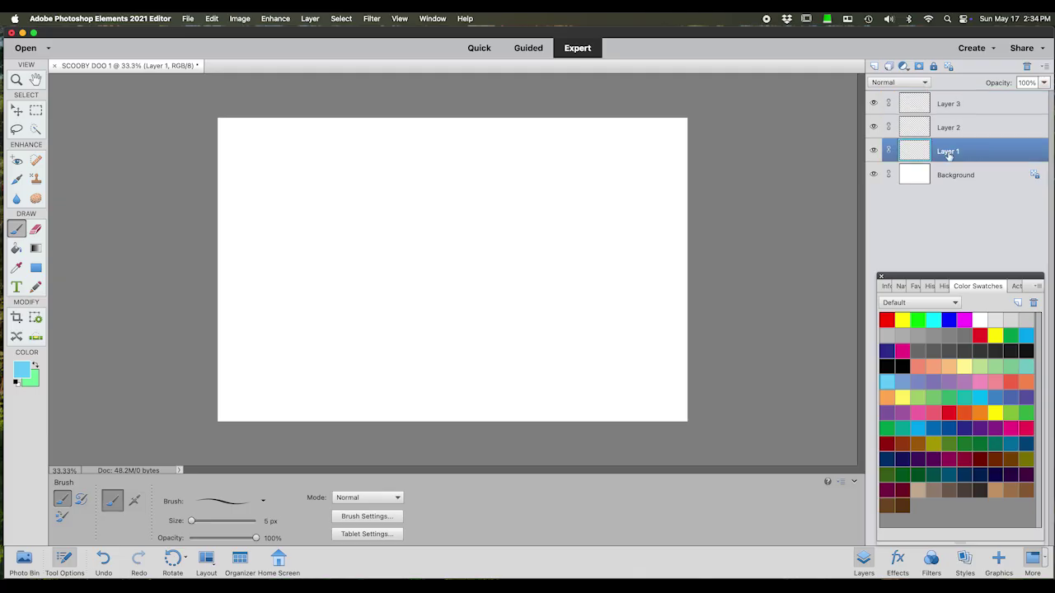
double_click(948, 151)
text(ROUGH)
key(Return)
Sketch light blue construction lines for the top of the dog's head, the ear directions and both sides of the neck on the ROUGH layer.
mouse_move(445, 168)
mouse_down()
mouse_move(433, 200)
mouse_move(386, 205)
mouse_move(368, 342)
mouse_up()
mouse_move(387, 204)
mouse_down()
mouse_move(368, 335)
mouse_move(384, 370)
mouse_up()
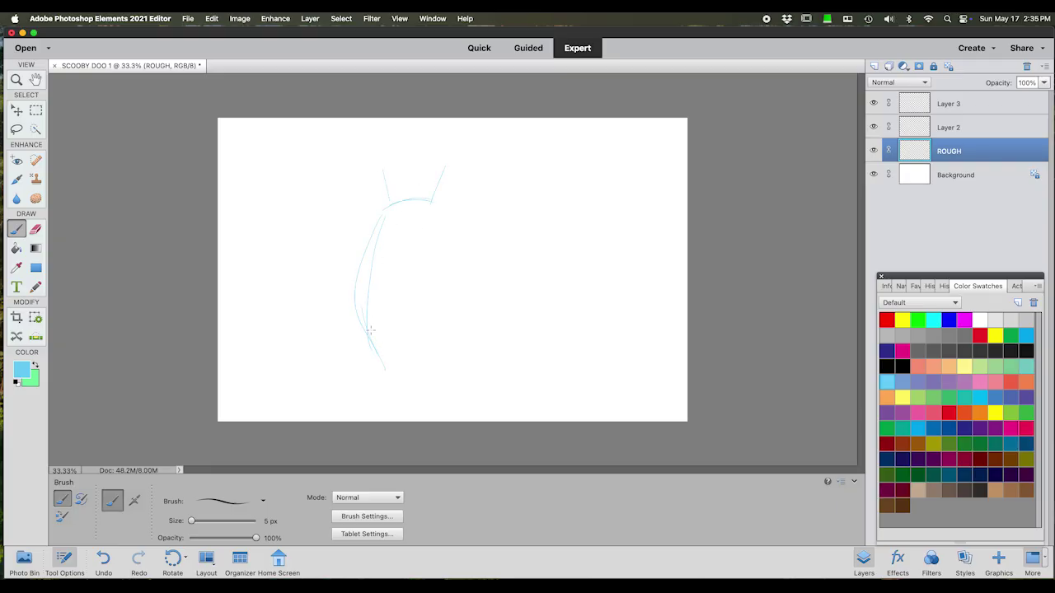
drag(371, 331, 378, 353)
mouse_move(384, 216)
mouse_down()
mouse_move(367, 285)
mouse_move(384, 330)
mouse_up()
drag(433, 202, 446, 290)
mouse_move(439, 206)
mouse_down()
mouse_move(464, 378)
mouse_move(453, 323)
mouse_up()
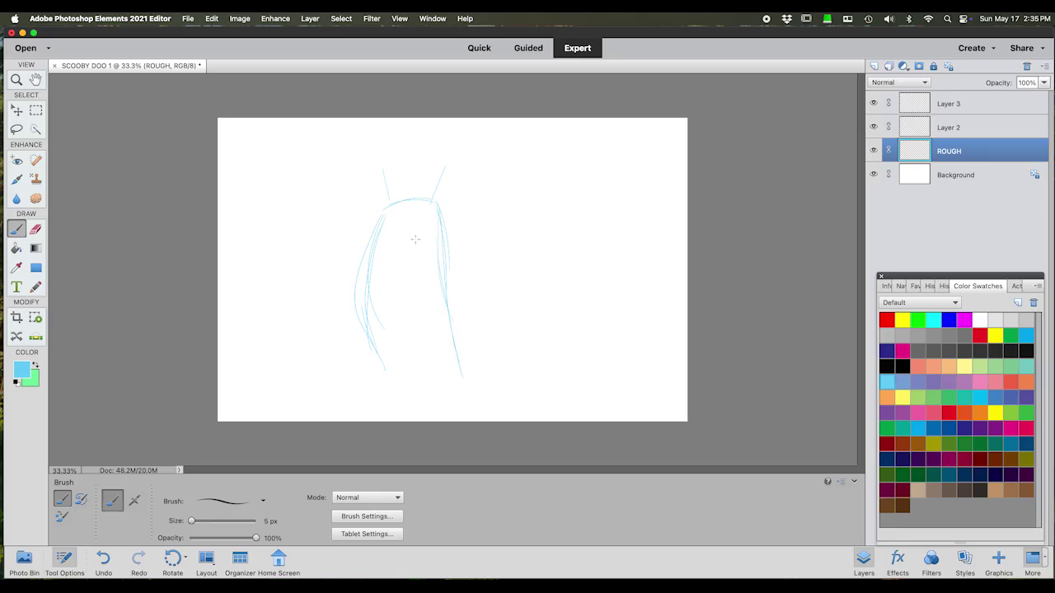
Sketch the face's center line and a large round muzzle with the lower jaw curving beneath it.
drag(418, 202, 422, 252)
drag(420, 201, 429, 234)
drag(474, 223, 509, 223)
mouse_move(506, 223)
mouse_down()
mouse_move(541, 254)
mouse_move(520, 224)
mouse_move(523, 276)
mouse_move(536, 237)
mouse_move(508, 302)
mouse_up()
mouse_move(532, 228)
mouse_down()
mouse_move(523, 297)
mouse_move(452, 294)
mouse_move(527, 280)
mouse_move(517, 221)
mouse_move(443, 292)
mouse_move(530, 289)
mouse_move(480, 218)
mouse_move(472, 313)
mouse_move(520, 224)
mouse_move(463, 307)
mouse_move(481, 313)
mouse_move(465, 342)
mouse_move(471, 321)
mouse_move(422, 323)
mouse_up()
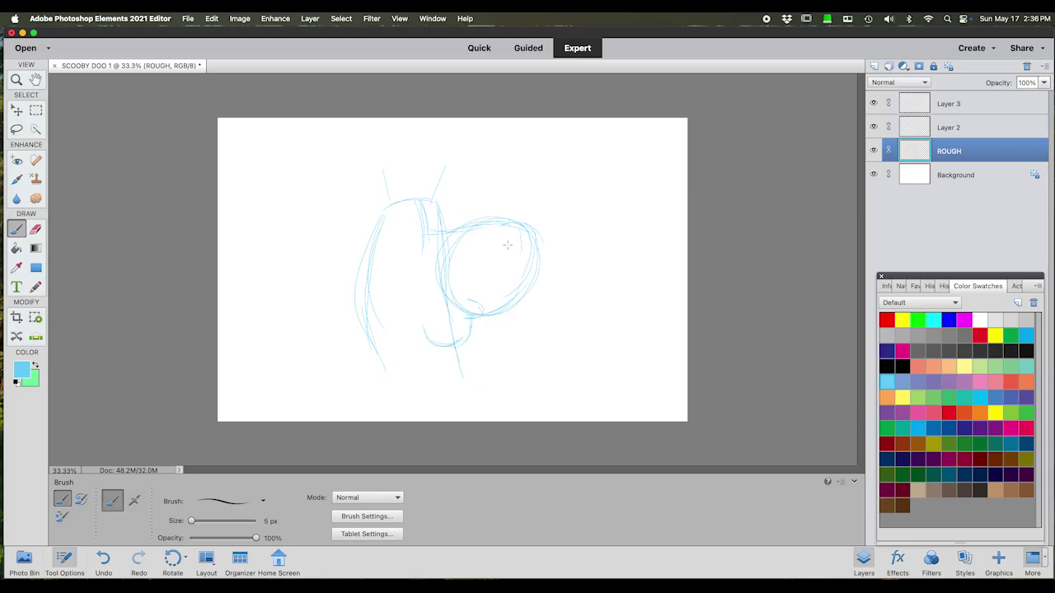
Rough in the nose at the front of the muzzle and two oval eyes with small pupils and brows.
mouse_move(487, 239)
mouse_down()
mouse_move(509, 223)
mouse_move(507, 273)
mouse_move(519, 272)
mouse_up()
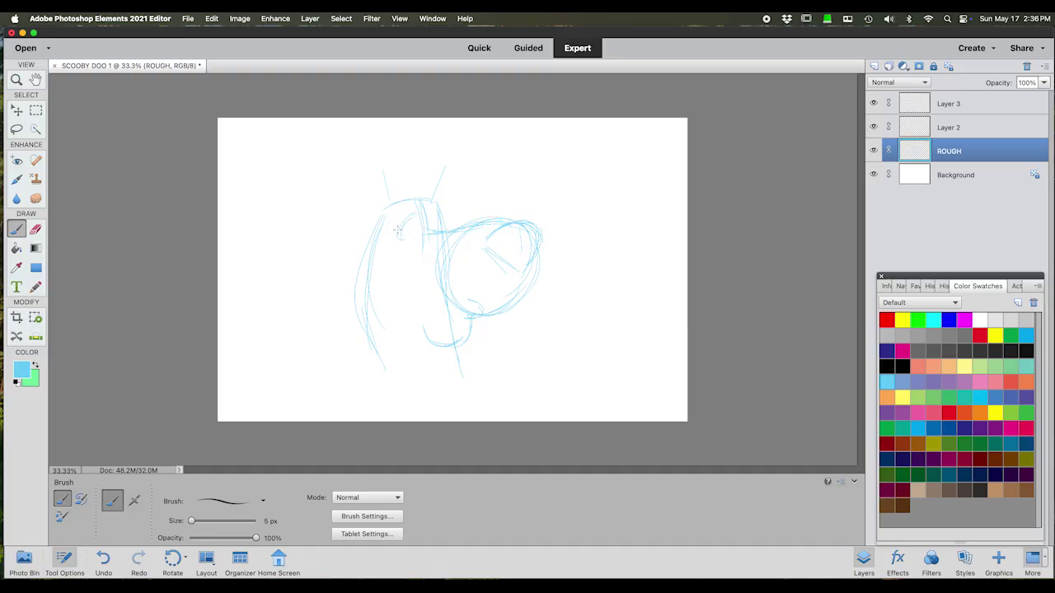
mouse_move(398, 232)
mouse_down()
mouse_move(413, 216)
mouse_move(421, 226)
mouse_move(404, 216)
mouse_up()
drag(418, 228, 415, 233)
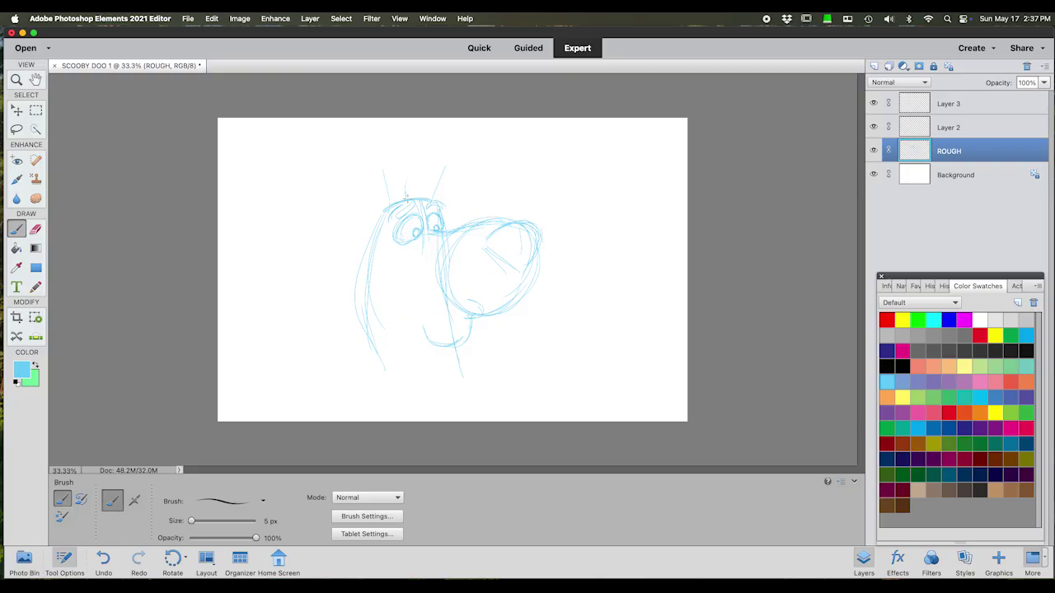
Sketch two pointed ears with inner contour lines on top of the dog's head.
drag(403, 193, 427, 150)
drag(389, 194, 371, 156)
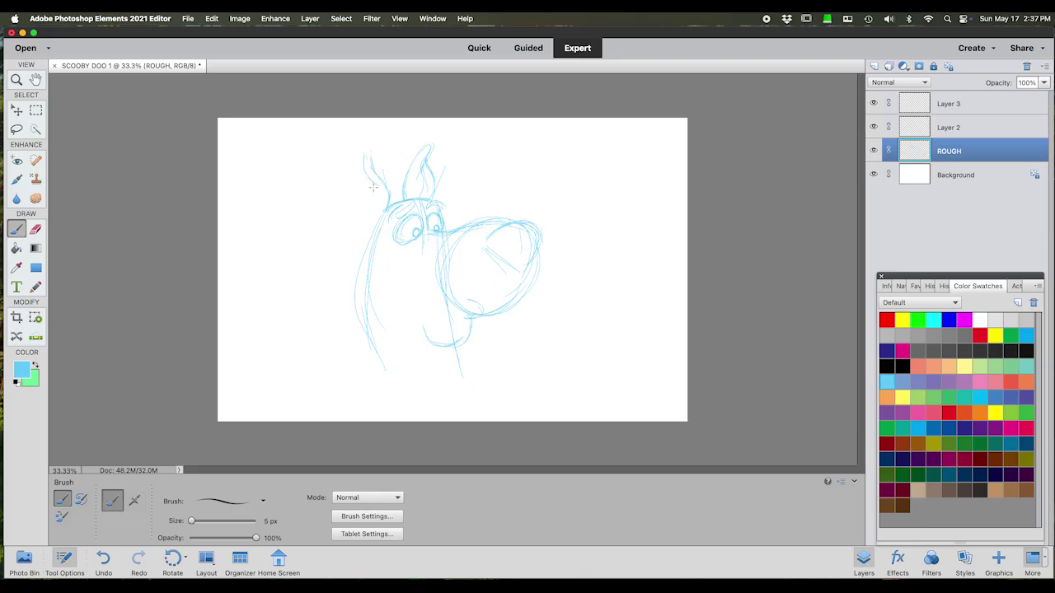
drag(373, 192, 377, 215)
drag(356, 204, 359, 188)
drag(352, 203, 356, 180)
Strengthen the back-of-neck and muzzle outlines and sketch the curved mouth line below the eyes.
mouse_move(366, 227)
mouse_down()
mouse_move(354, 291)
mouse_move(371, 375)
mouse_move(357, 270)
mouse_move(363, 372)
mouse_up()
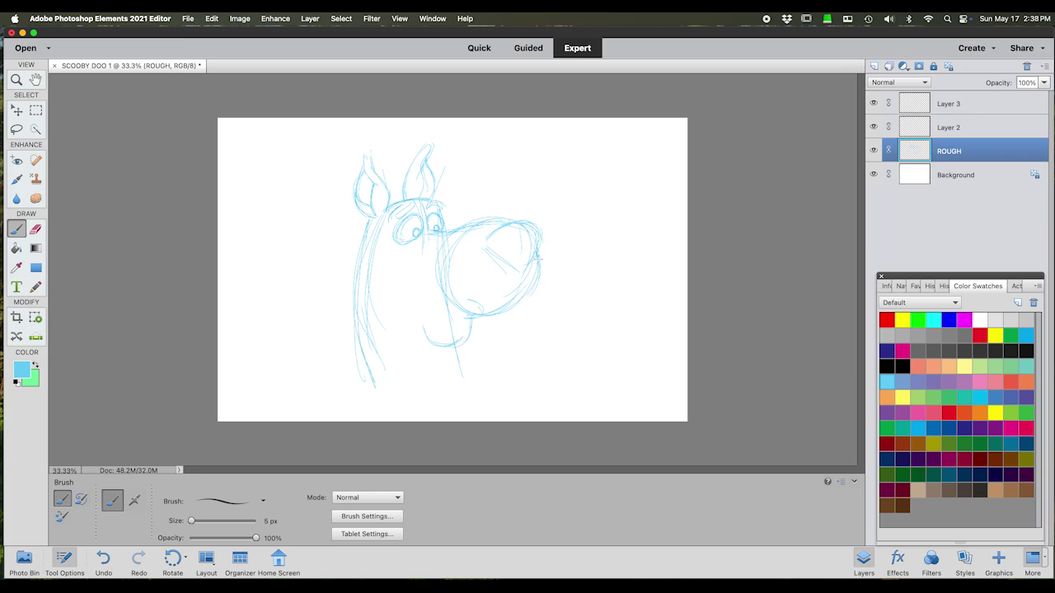
drag(539, 277, 520, 307)
drag(402, 259, 396, 269)
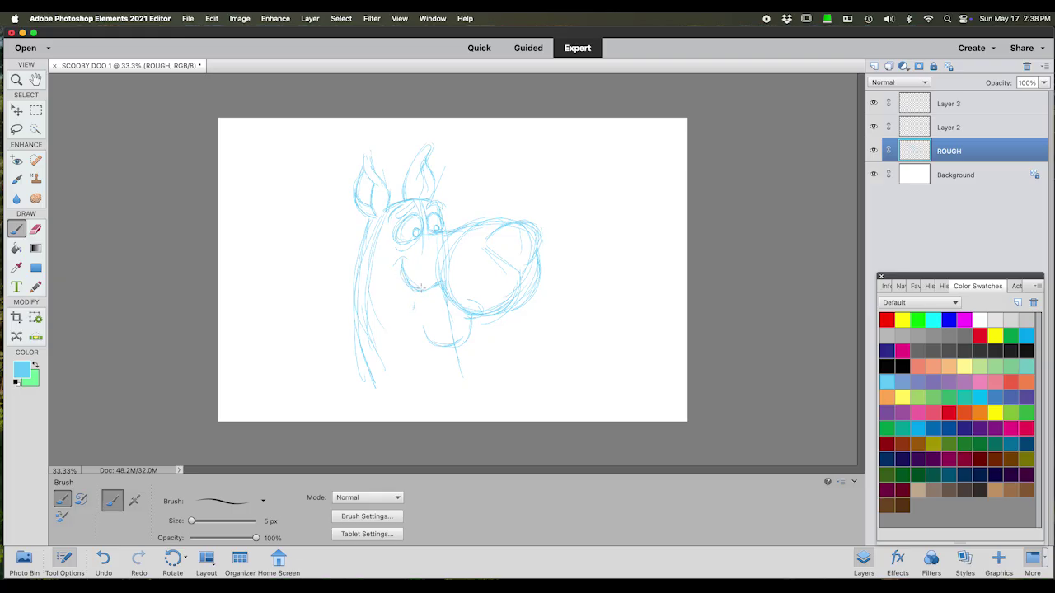
Finish the rough sketch with the lower jaw, lip and whisker lines, and extend the front and back neck lines.
mouse_move(413, 305)
mouse_down()
mouse_move(429, 347)
mouse_move(412, 308)
mouse_move(452, 349)
mouse_up()
drag(482, 322, 463, 323)
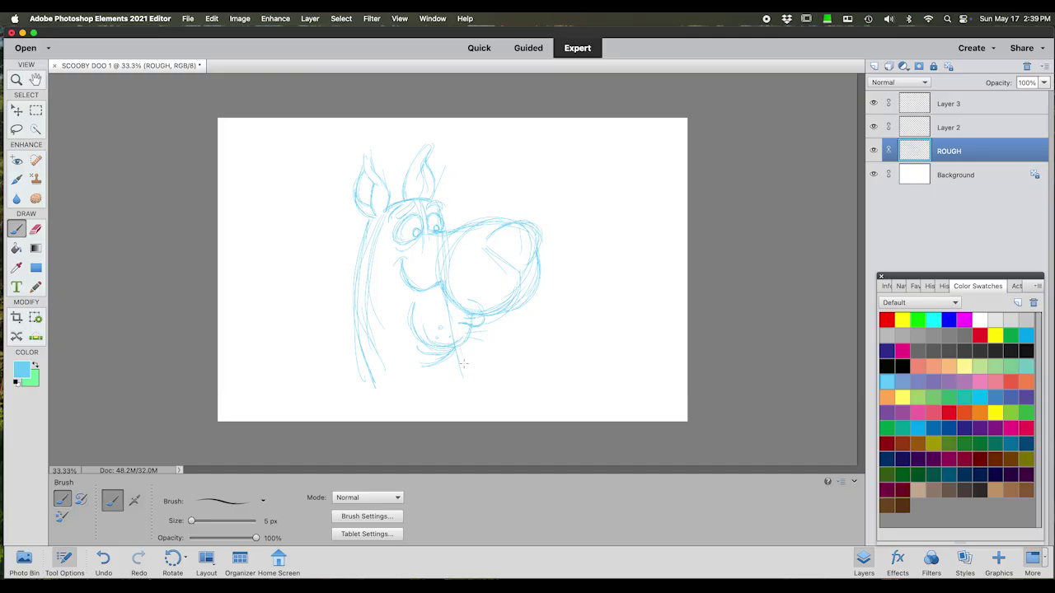
drag(470, 386, 476, 401)
mouse_move(375, 392)
mouse_down()
mouse_move(352, 321)
mouse_move(357, 336)
mouse_move(351, 269)
mouse_up()
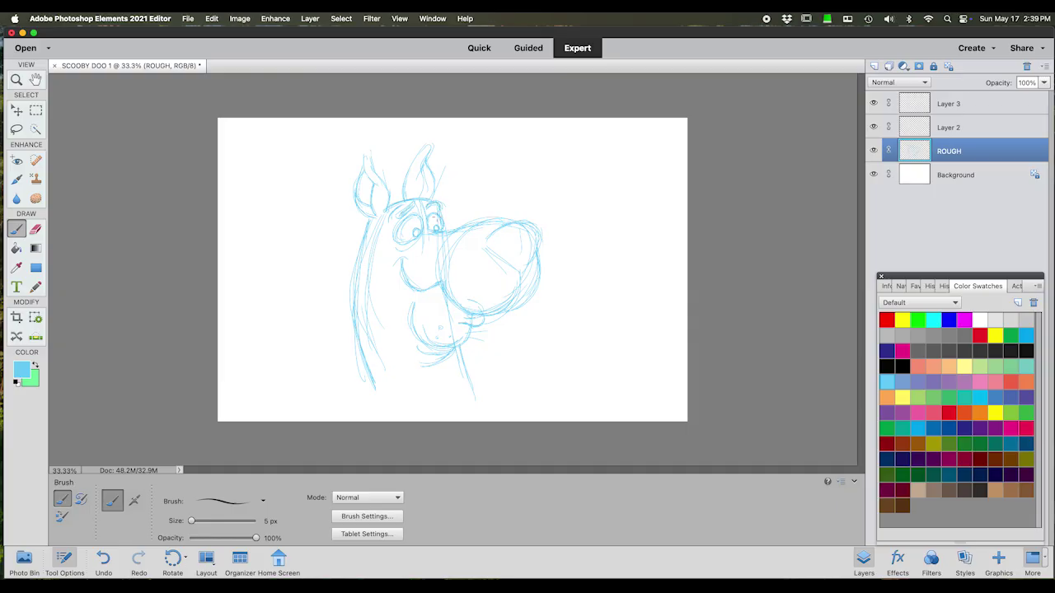
Rename Layer 2 as TIE DOWN.
click(948, 130)
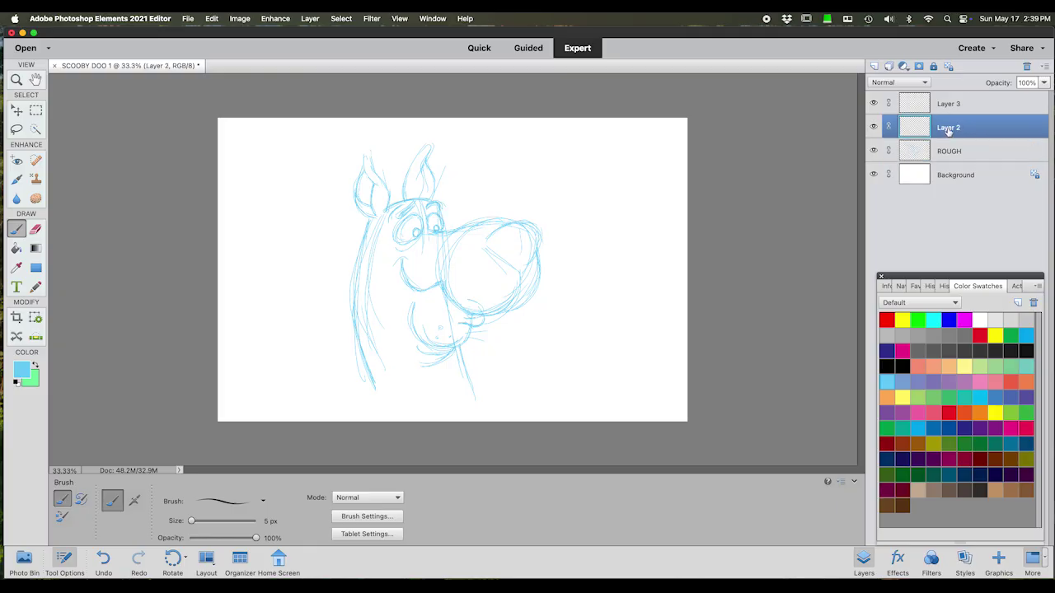
double_click(950, 129)
text(TIE DOWN)
key(Return)
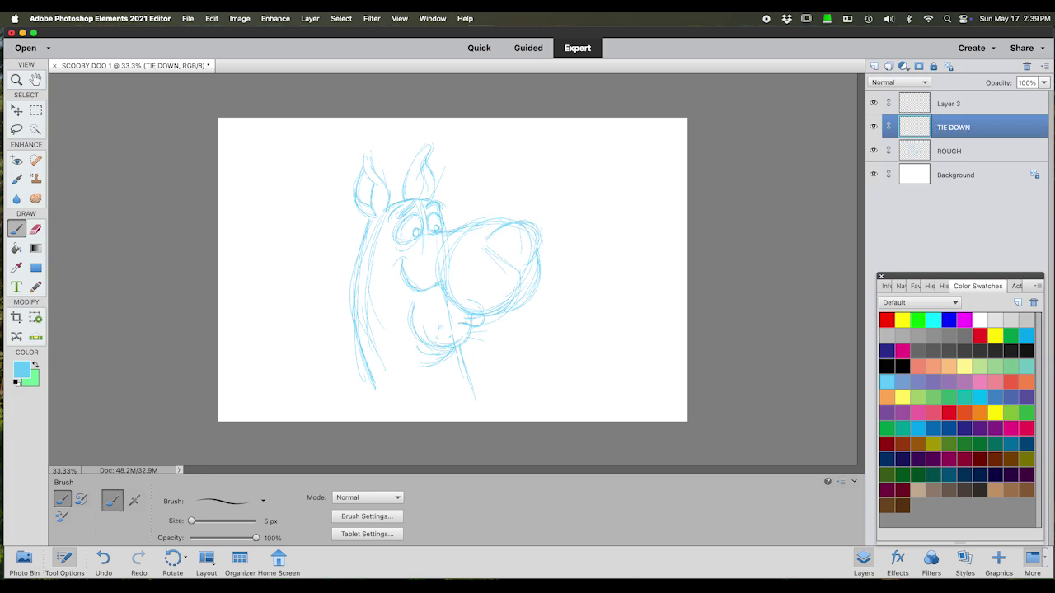
Choose black as the drawing color and reduce the ROUGH layer's opacity to 43%.
click(890, 369)
click(982, 153)
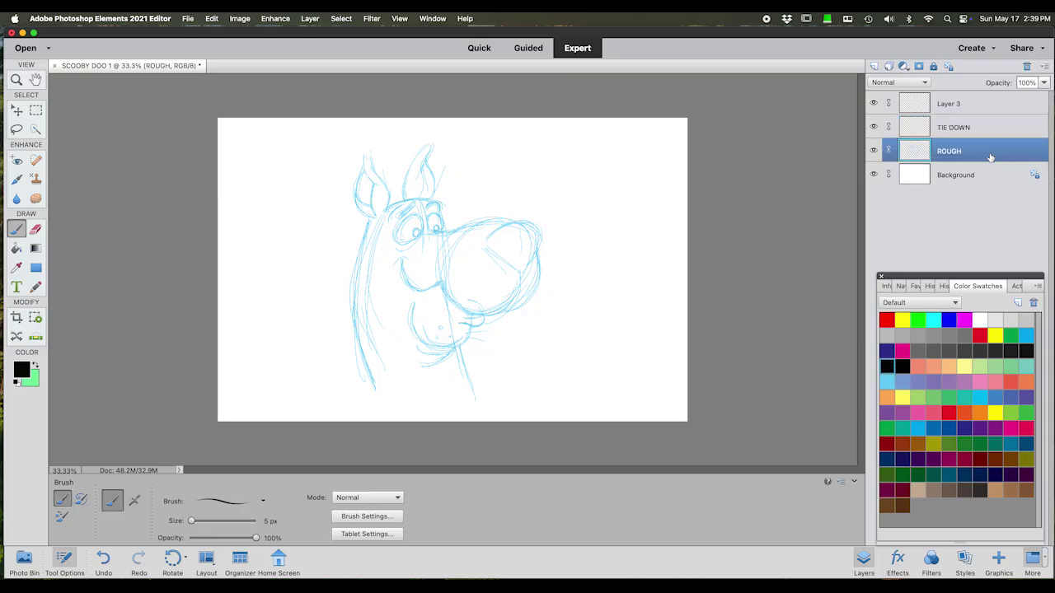
click(1045, 83)
drag(1046, 97, 1015, 99)
click(1045, 84)
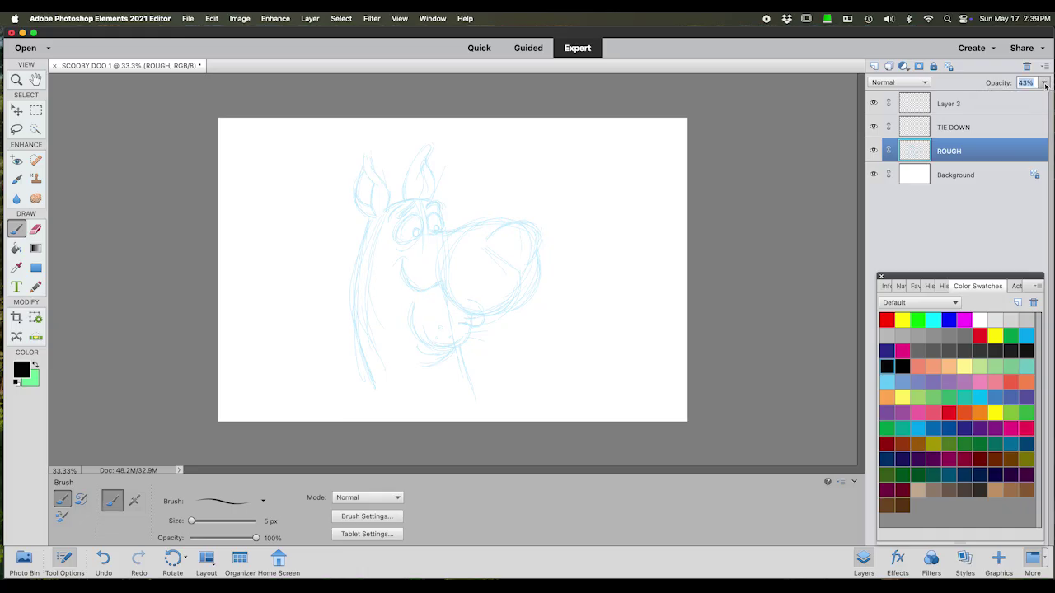
On the TIE DOWN layer, ink the dog's left ear in black with a 10 px brush.
click(1004, 127)
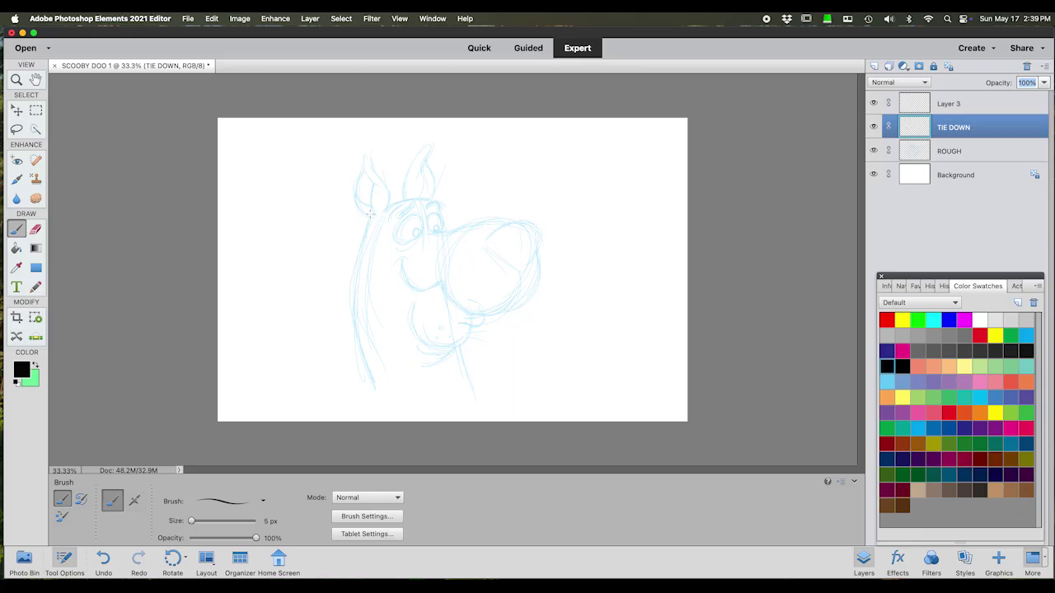
drag(364, 153, 366, 169)
click(194, 523)
mouse_move(367, 151)
mouse_down()
mouse_move(363, 171)
mouse_move(384, 184)
mouse_move(384, 212)
mouse_up()
mouse_move(367, 170)
mouse_down()
mouse_move(377, 211)
mouse_move(358, 193)
mouse_move(366, 216)
mouse_move(357, 203)
mouse_move(360, 167)
mouse_move(358, 190)
mouse_up()
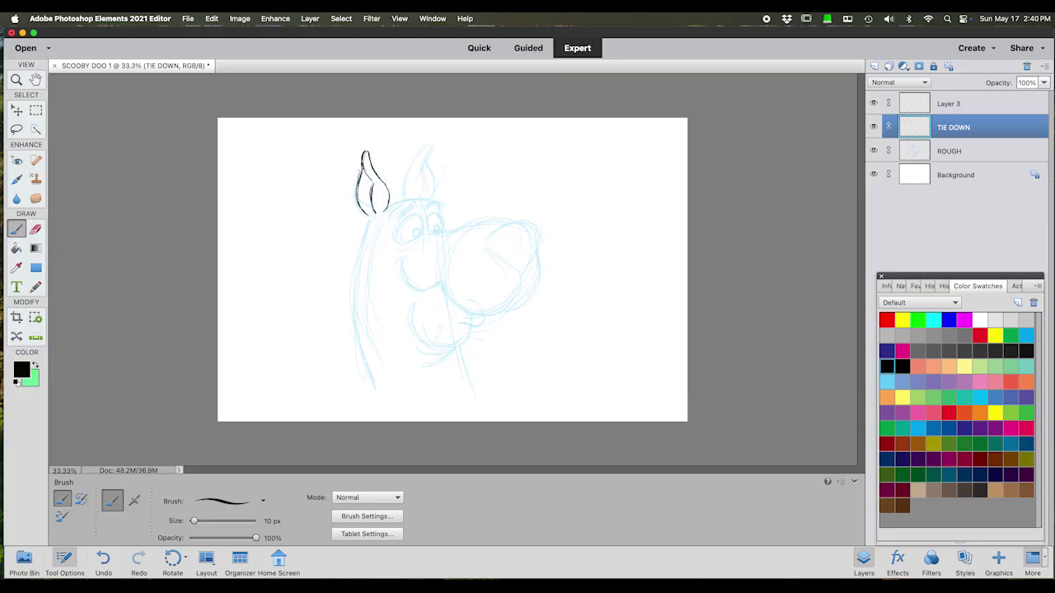
Enlarge the brush to 15 px, thicken the left ear's lines and ink the right ear and the top of the head.
click(195, 523)
drag(195, 523, 197, 524)
drag(365, 152, 378, 210)
mouse_move(428, 146)
mouse_down()
mouse_move(403, 195)
mouse_move(427, 146)
mouse_up()
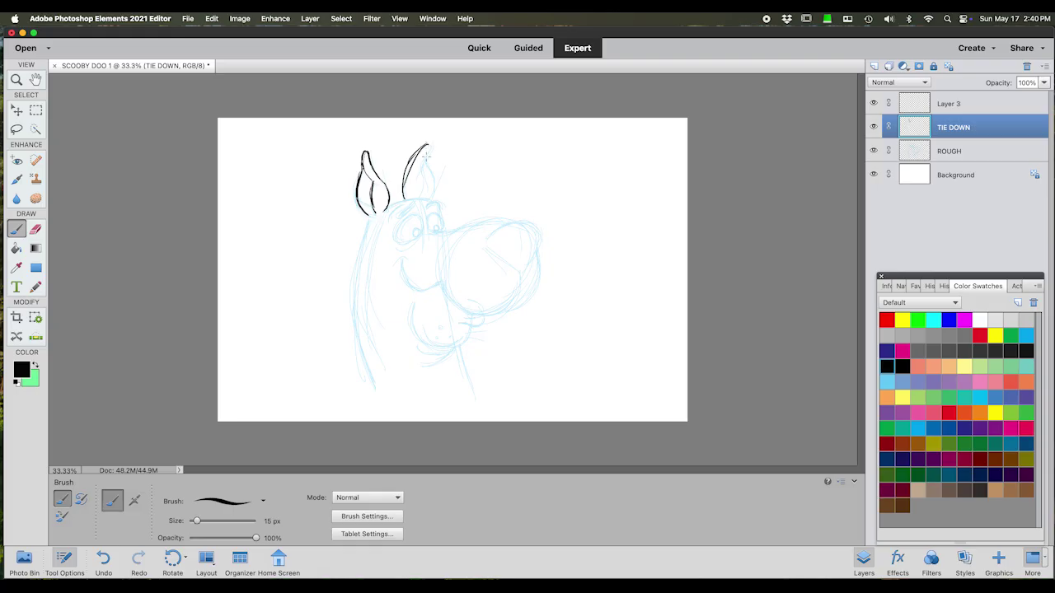
key(super+z)
key(super+z)
key(super+z)
mouse_move(430, 145)
mouse_down()
mouse_move(404, 192)
mouse_move(430, 144)
mouse_move(407, 175)
mouse_move(431, 151)
mouse_move(430, 198)
mouse_up()
mouse_move(425, 157)
mouse_down()
mouse_move(420, 198)
mouse_move(396, 200)
mouse_up()
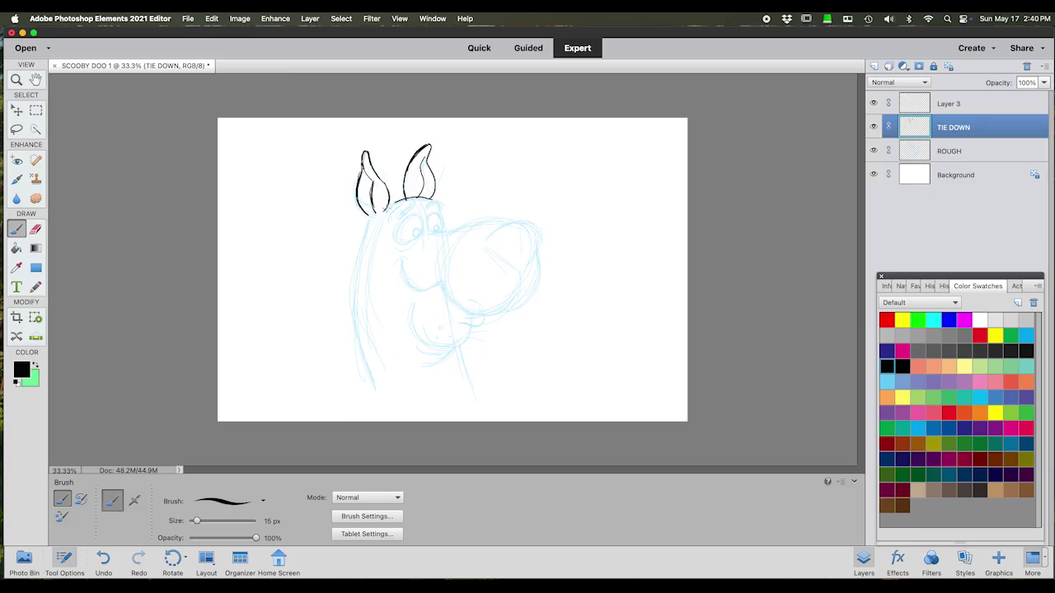
Ink the back-of-neck line, both oval eyes with black pupils, and the thick eyebrows.
mouse_move(362, 233)
mouse_down()
mouse_move(351, 299)
mouse_move(371, 383)
mouse_up()
key(super+z)
mouse_move(370, 218)
mouse_down()
mouse_move(352, 300)
mouse_move(378, 388)
mouse_up()
mouse_move(402, 216)
mouse_down()
mouse_move(444, 210)
mouse_move(404, 219)
mouse_move(401, 242)
mouse_move(431, 221)
mouse_move(429, 233)
mouse_move(432, 222)
mouse_move(433, 234)
mouse_move(443, 228)
mouse_move(433, 213)
mouse_move(415, 233)
mouse_up()
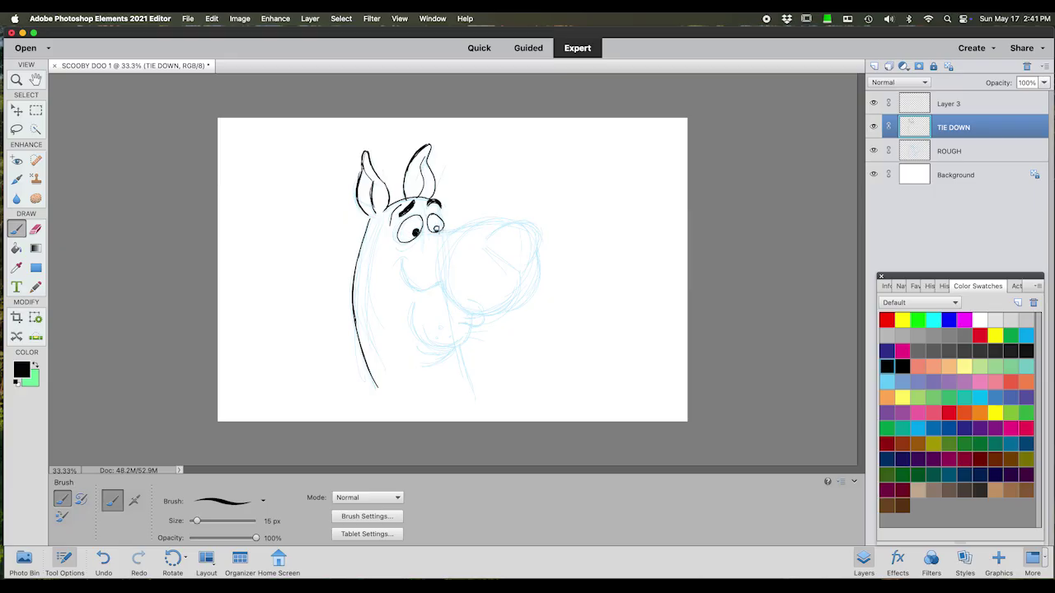
Ink the muzzle outline, the large nose at its front and the curved smile below the eyes.
mouse_move(436, 228)
mouse_down()
mouse_move(484, 219)
mouse_move(540, 228)
mouse_move(511, 222)
mouse_move(486, 247)
mouse_up()
key(super+z)
key(super+z)
mouse_move(496, 255)
mouse_down()
mouse_move(509, 220)
mouse_move(536, 223)
mouse_move(527, 220)
mouse_move(541, 234)
mouse_move(521, 269)
mouse_up()
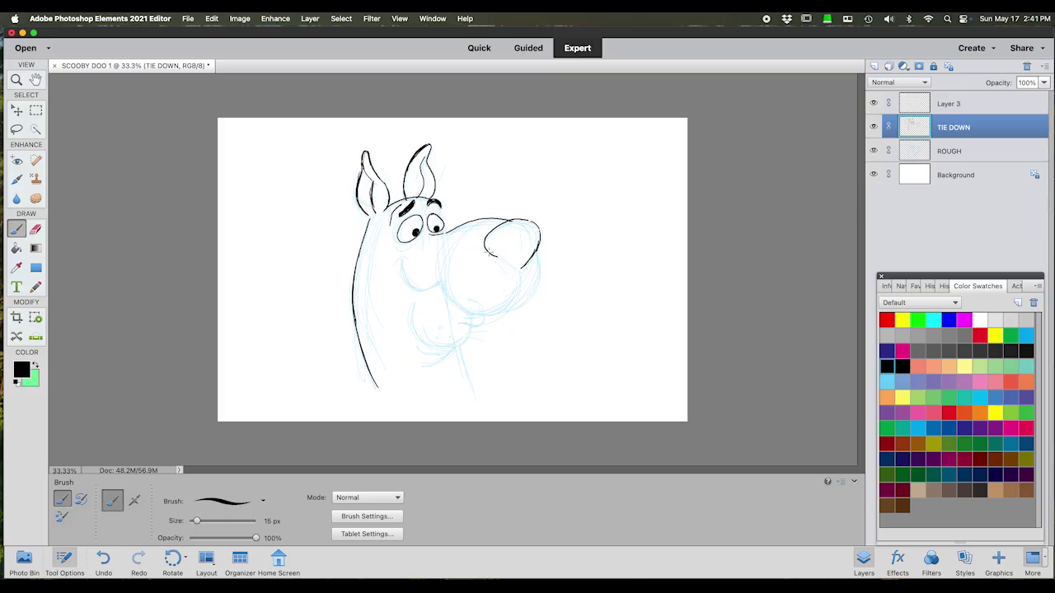
mouse_move(487, 250)
mouse_down()
mouse_move(517, 263)
mouse_move(539, 254)
mouse_move(527, 302)
mouse_move(510, 311)
mouse_up()
mouse_move(396, 258)
mouse_down()
mouse_move(408, 283)
mouse_move(438, 284)
mouse_move(463, 311)
mouse_move(495, 315)
mouse_move(517, 290)
mouse_move(529, 245)
mouse_up()
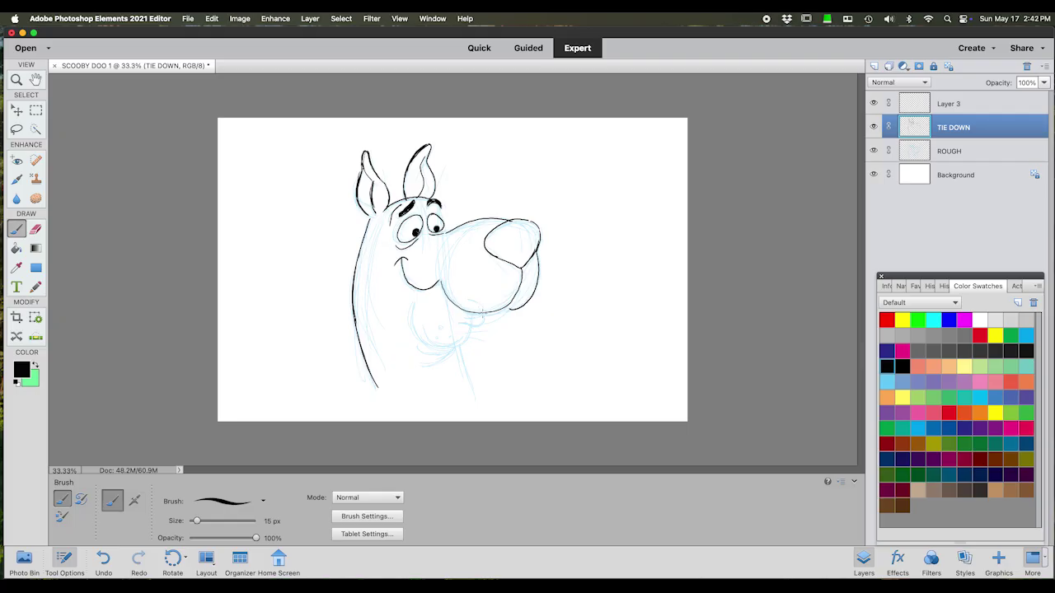
Ink the lower lip, the jaw with the curved lines beneath it, and the front neck line.
mouse_move(483, 314)
mouse_down()
mouse_move(477, 327)
mouse_move(459, 321)
mouse_up()
drag(471, 323, 459, 347)
mouse_move(415, 306)
mouse_down()
mouse_move(414, 326)
mouse_move(430, 345)
mouse_move(458, 343)
mouse_up()
key(super+z)
mouse_move(455, 346)
mouse_down()
mouse_move(418, 340)
mouse_move(466, 364)
mouse_move(476, 394)
mouse_up()
drag(455, 345, 419, 370)
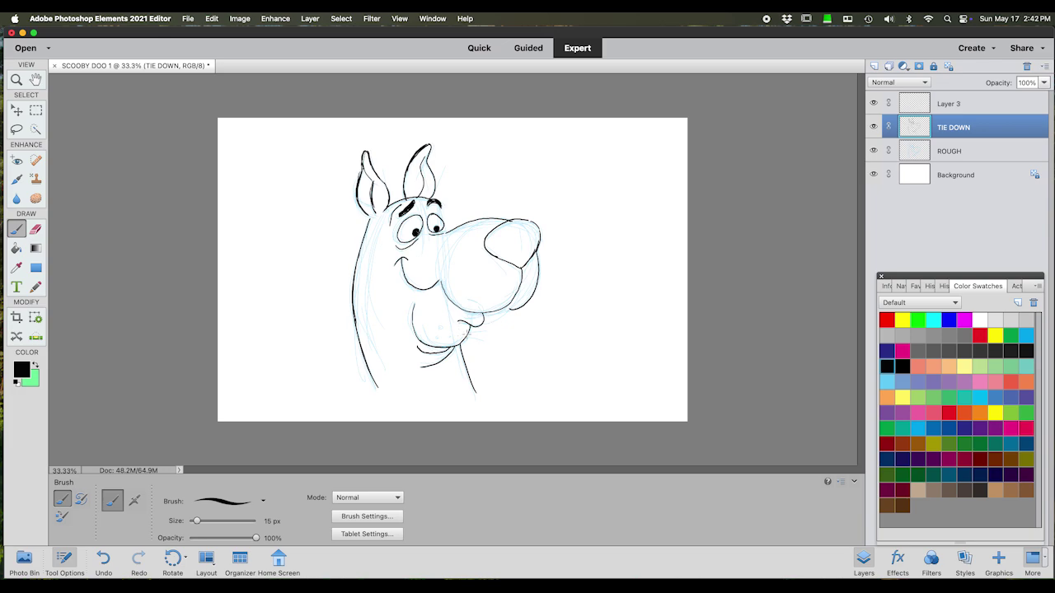
Add whisker lines and chin spots, and thicken the front neck line, muzzle front and brow edge.
mouse_move(467, 333)
mouse_down()
mouse_move(487, 330)
mouse_move(483, 343)
mouse_up()
drag(455, 341, 482, 399)
drag(506, 310, 525, 306)
drag(534, 222, 537, 283)
drag(439, 206, 452, 230)
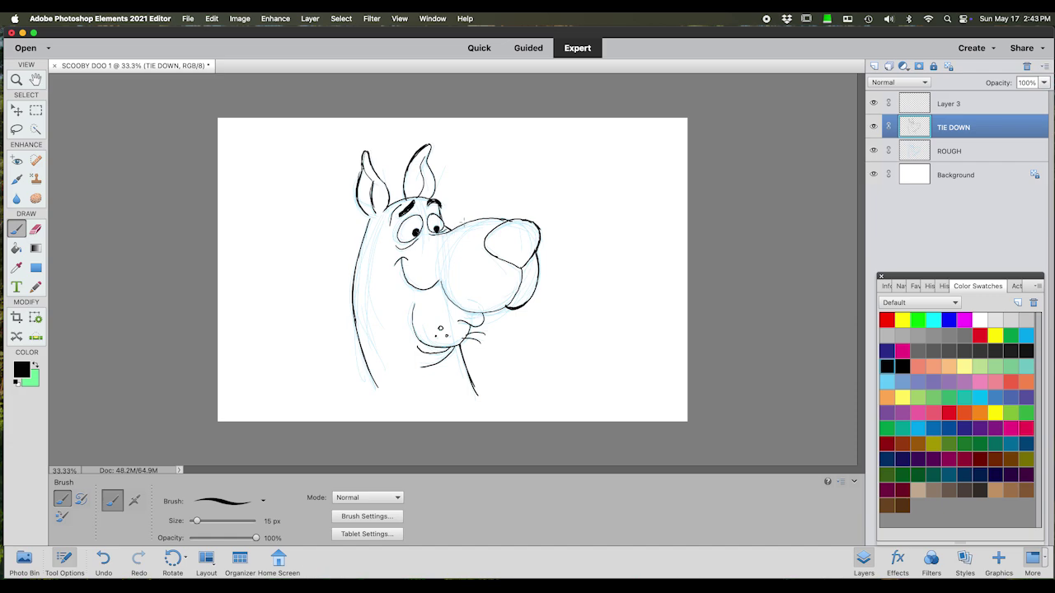
Thicken the outlines along the top of the muzzle and nose, the back and front of the neck, and the lower lip.
drag(452, 231, 540, 239)
mouse_move(368, 219)
mouse_down()
mouse_move(350, 289)
mouse_move(354, 270)
mouse_move(376, 384)
mouse_up()
drag(462, 345, 471, 385)
mouse_move(470, 325)
mouse_down()
mouse_move(460, 343)
mouse_move(504, 307)
mouse_move(485, 314)
mouse_up()
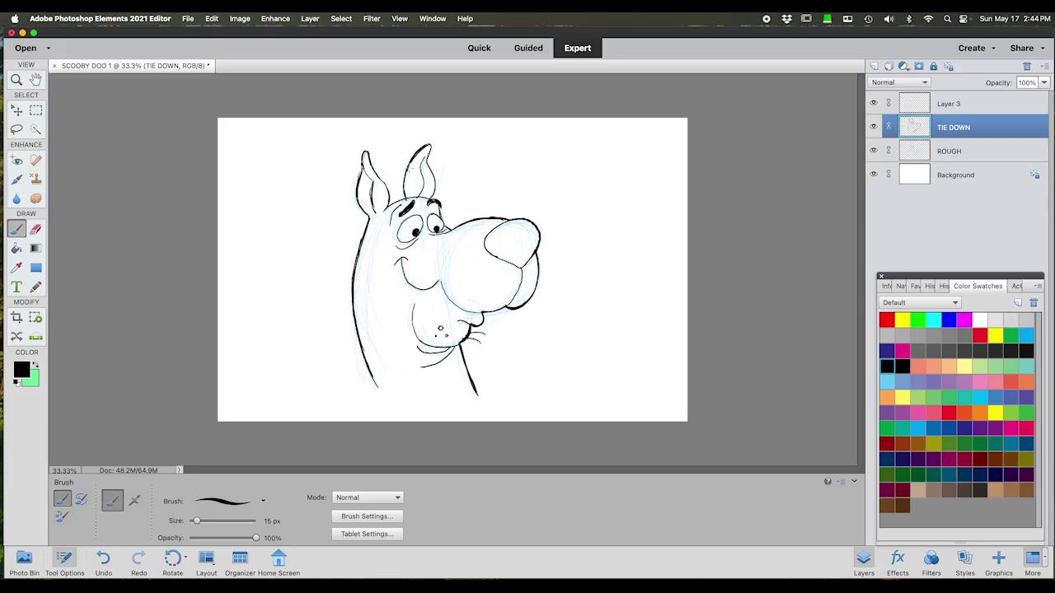
Thicken the right ear's outlines and save the document.
drag(410, 169, 402, 188)
drag(431, 145, 431, 203)
click(189, 19)
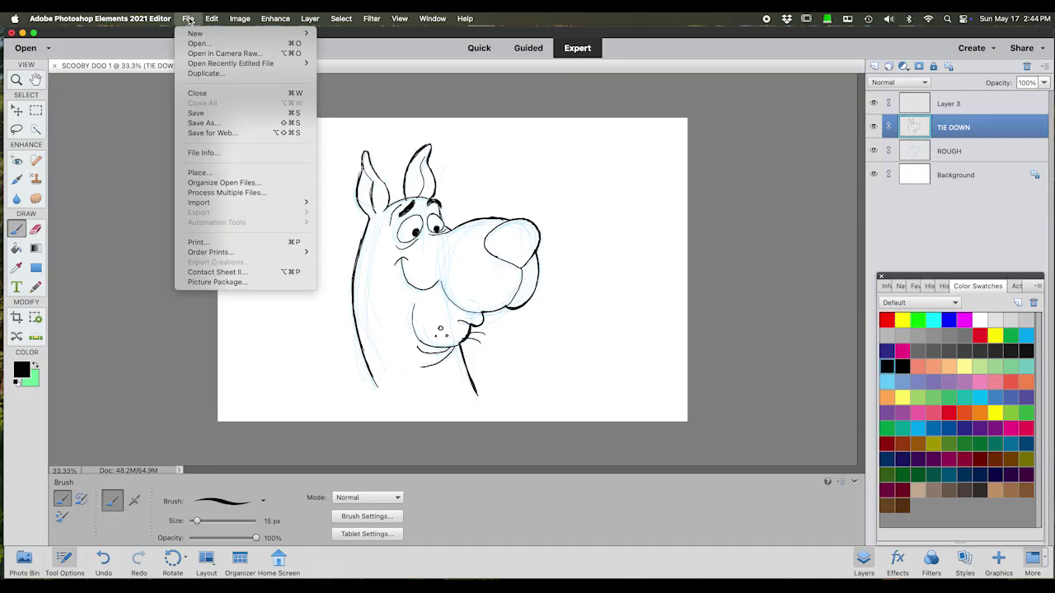
click(198, 113)
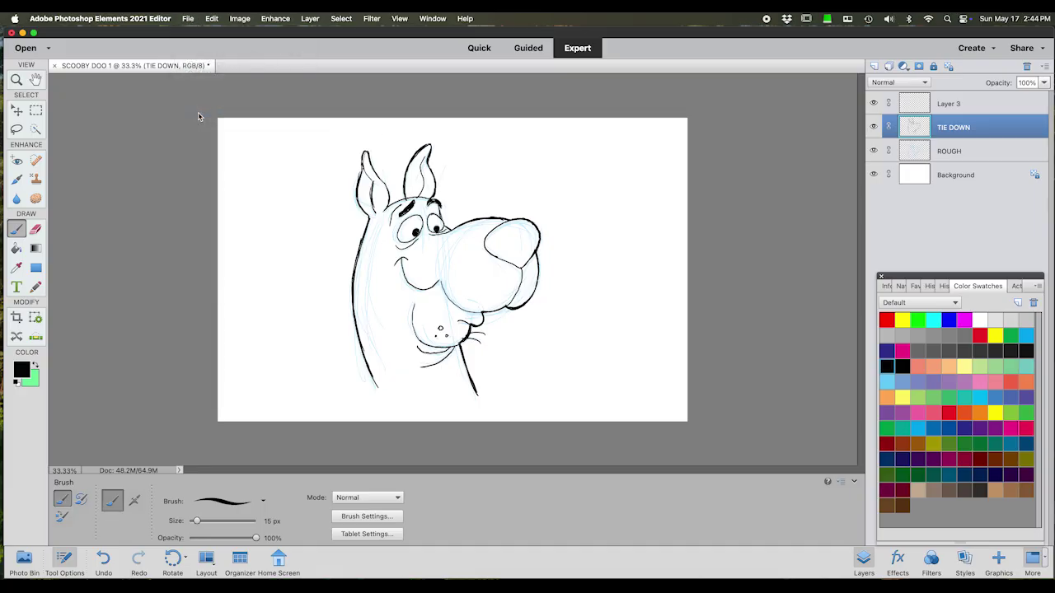